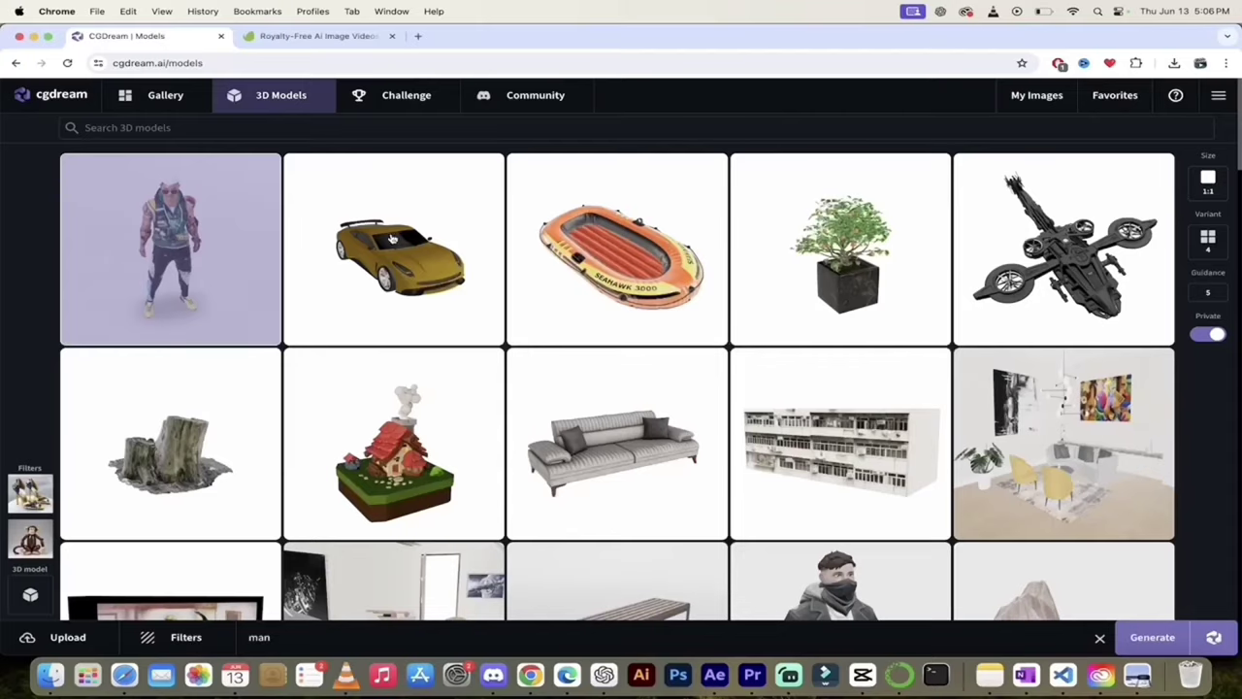
Step: Open the Sport car model preview from the CGDream gallery
{"action": "left_click", "coordinate": [393, 238]}
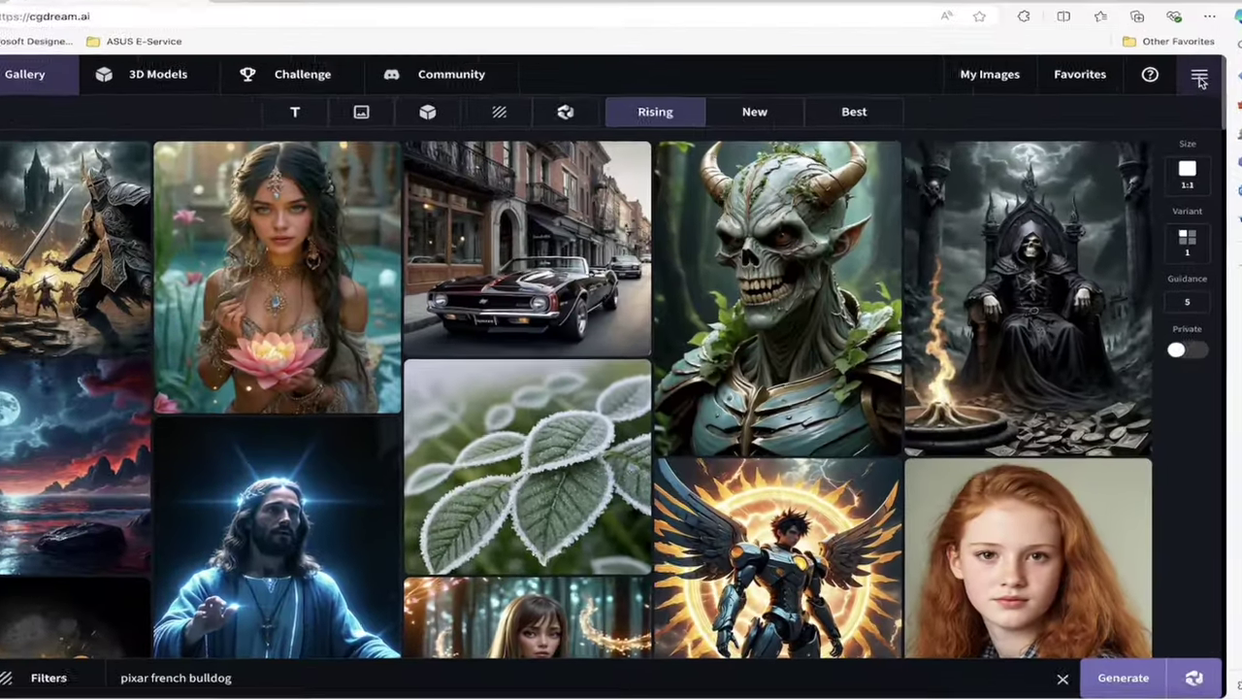
{"action": "left_click", "coordinate": [1186, 104]}
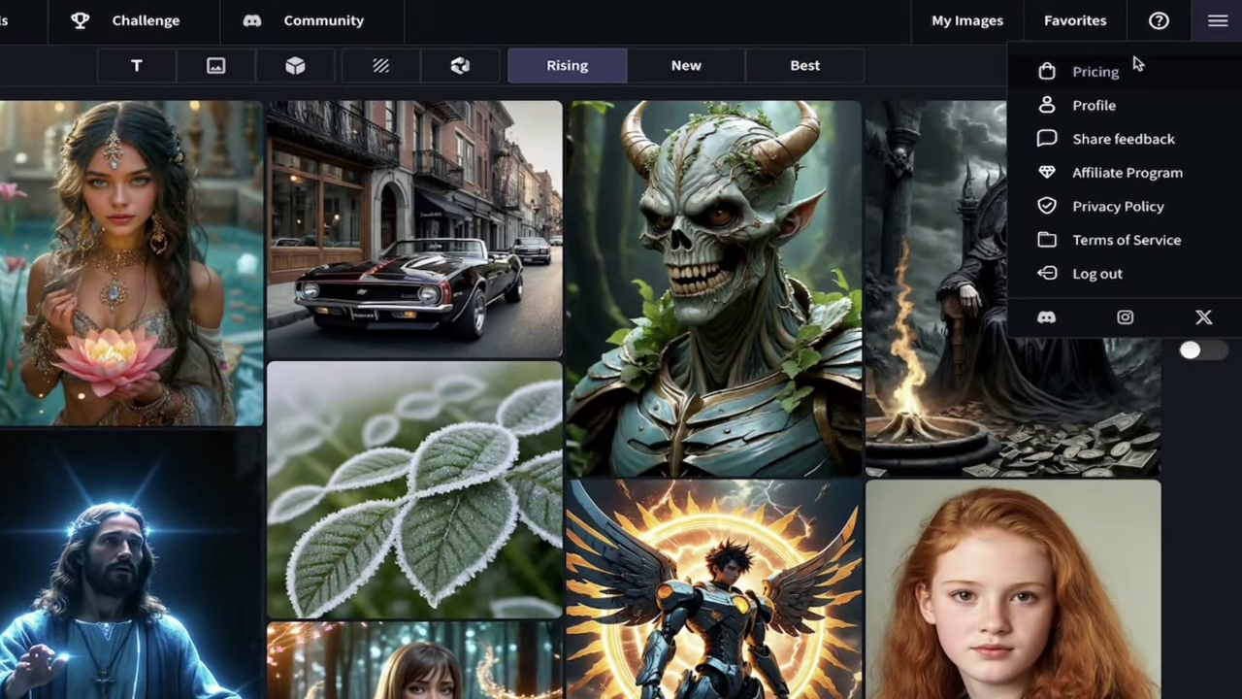
{"action": "left_click", "coordinate": [1101, 71]}
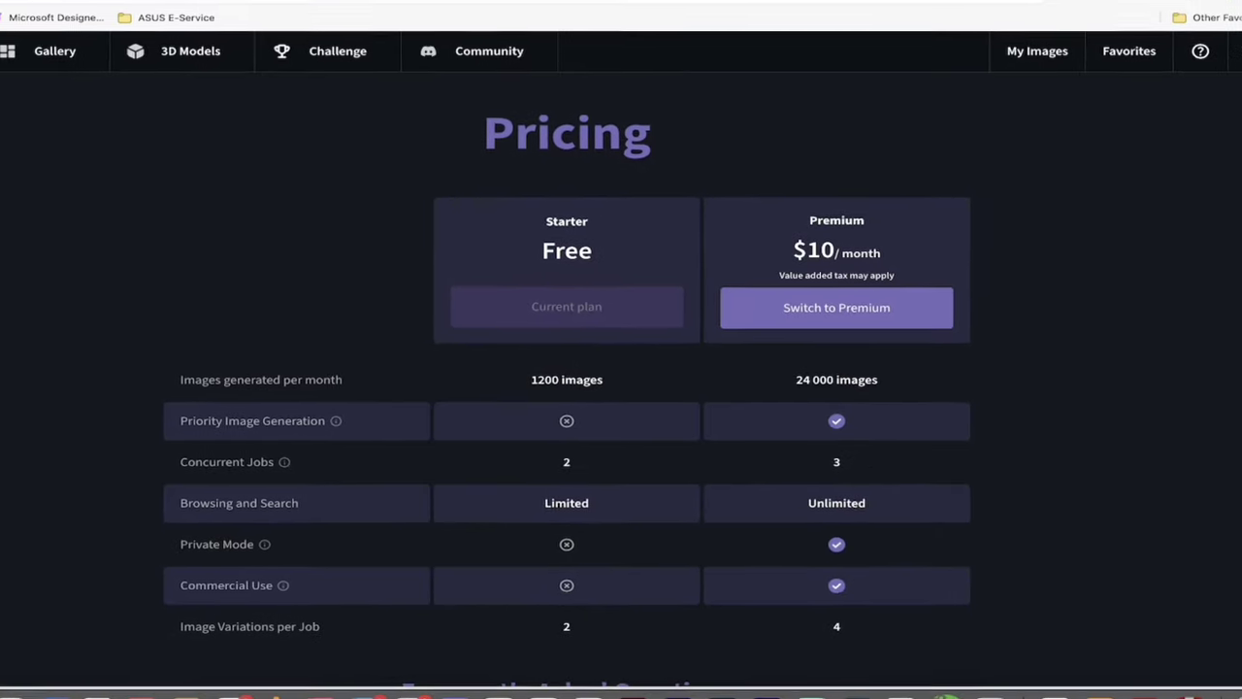
{"action": "key", "text": "super+Left"}
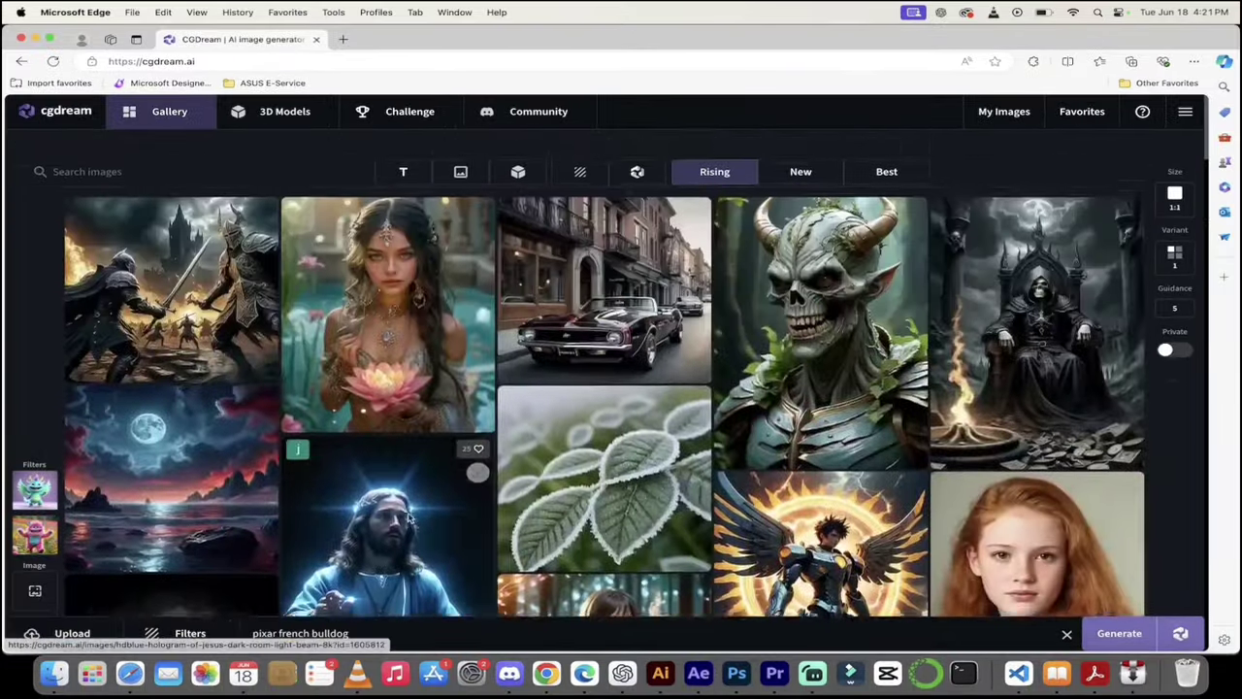
{"action": "scroll", "coordinate": [409, 519], "scroll_direction": "down", "scroll_amount": 1}
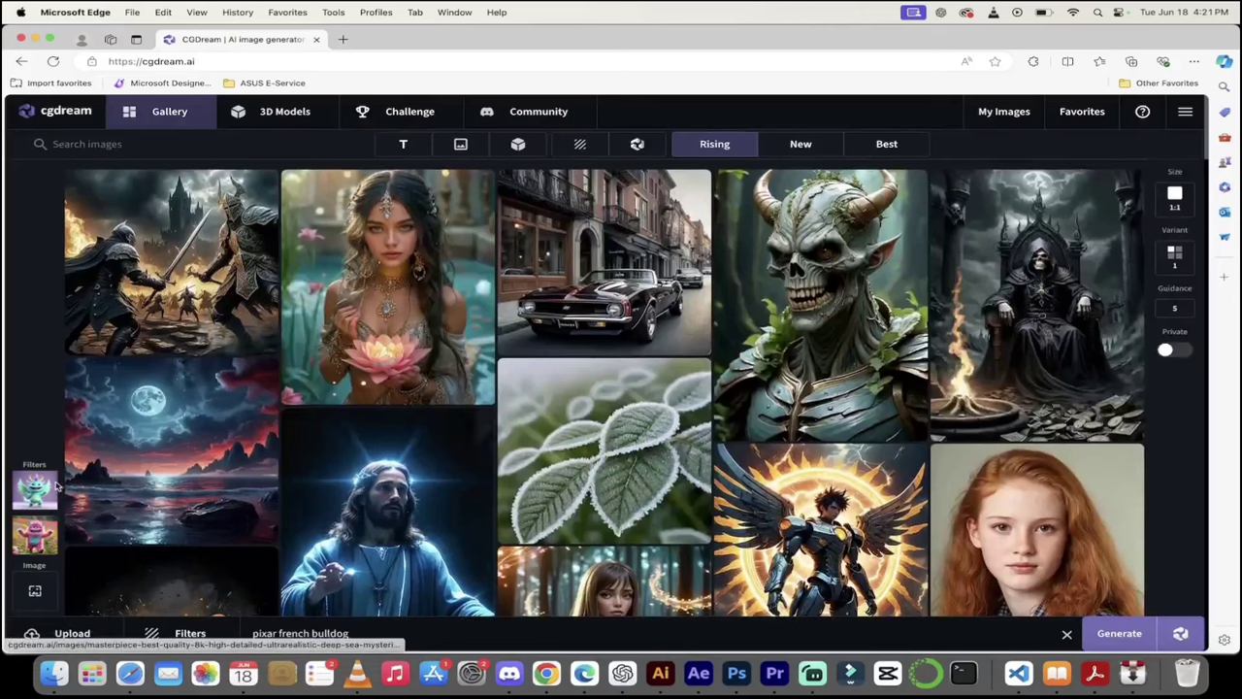
Step: Browse the Recommended Filters and add 3d Cartoon Animals to the 'pixar french bulldog' prompt
{"action": "triple_click", "coordinate": [367, 636]}
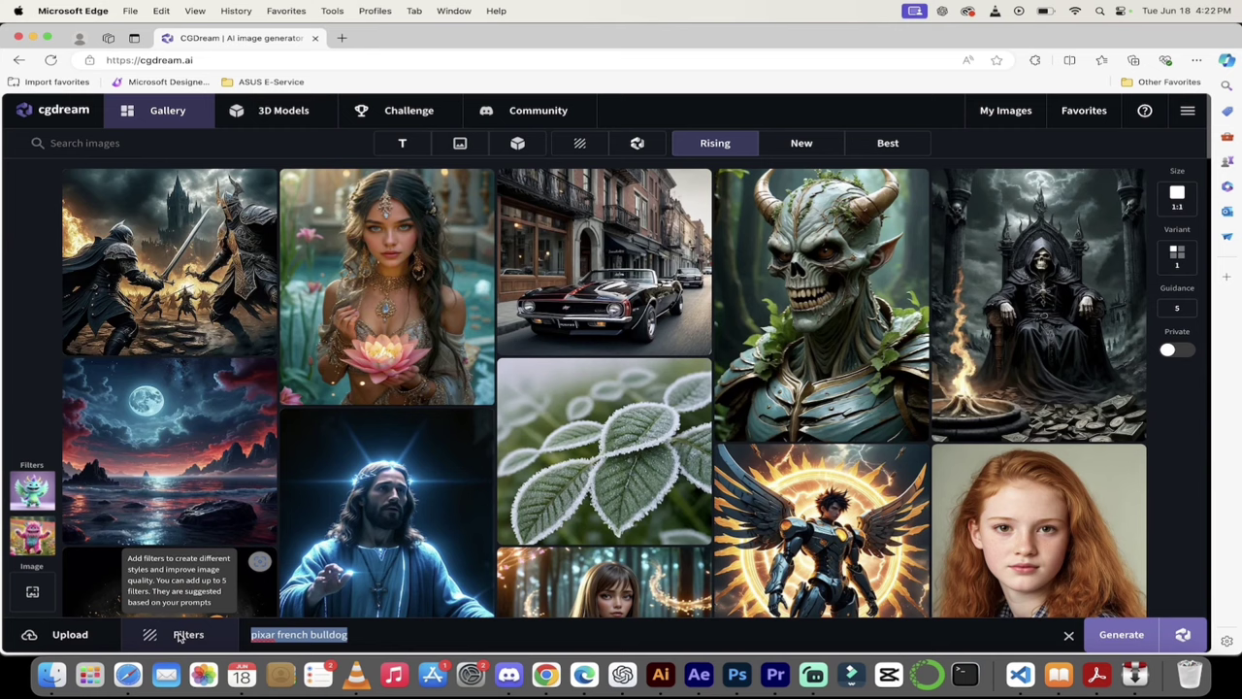
{"action": "left_click", "coordinate": [180, 635]}
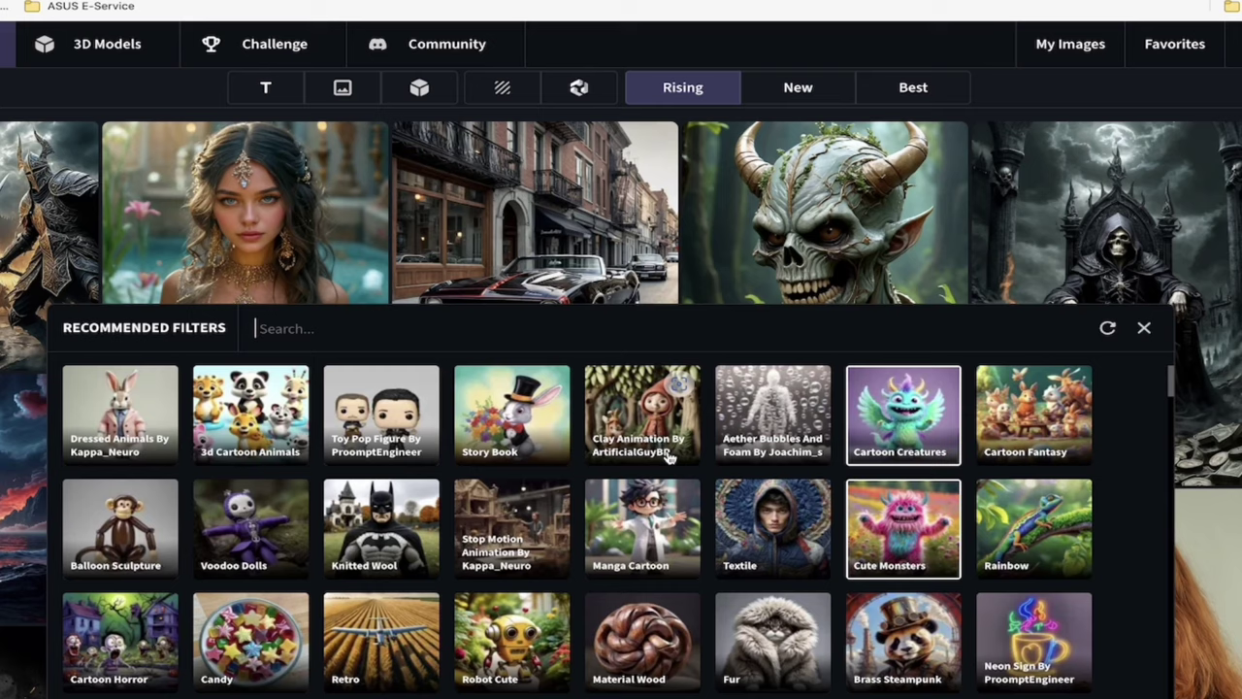
{"action": "scroll", "coordinate": [669, 456], "scroll_direction": "down", "scroll_amount": 1}
{"action": "scroll", "coordinate": [669, 456], "scroll_direction": "up", "scroll_amount": 1}
{"action": "scroll", "coordinate": [669, 456], "scroll_direction": "down", "scroll_amount": 5}
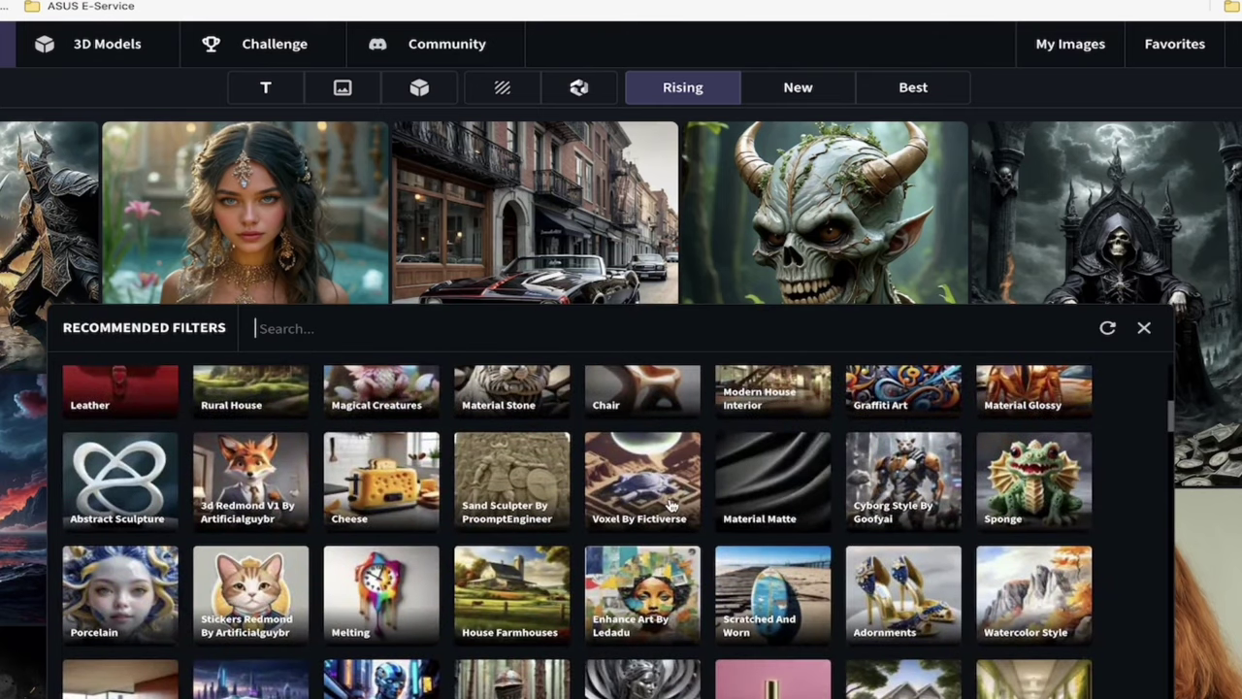
{"action": "scroll", "coordinate": [669, 510], "scroll_direction": "down", "scroll_amount": 1}
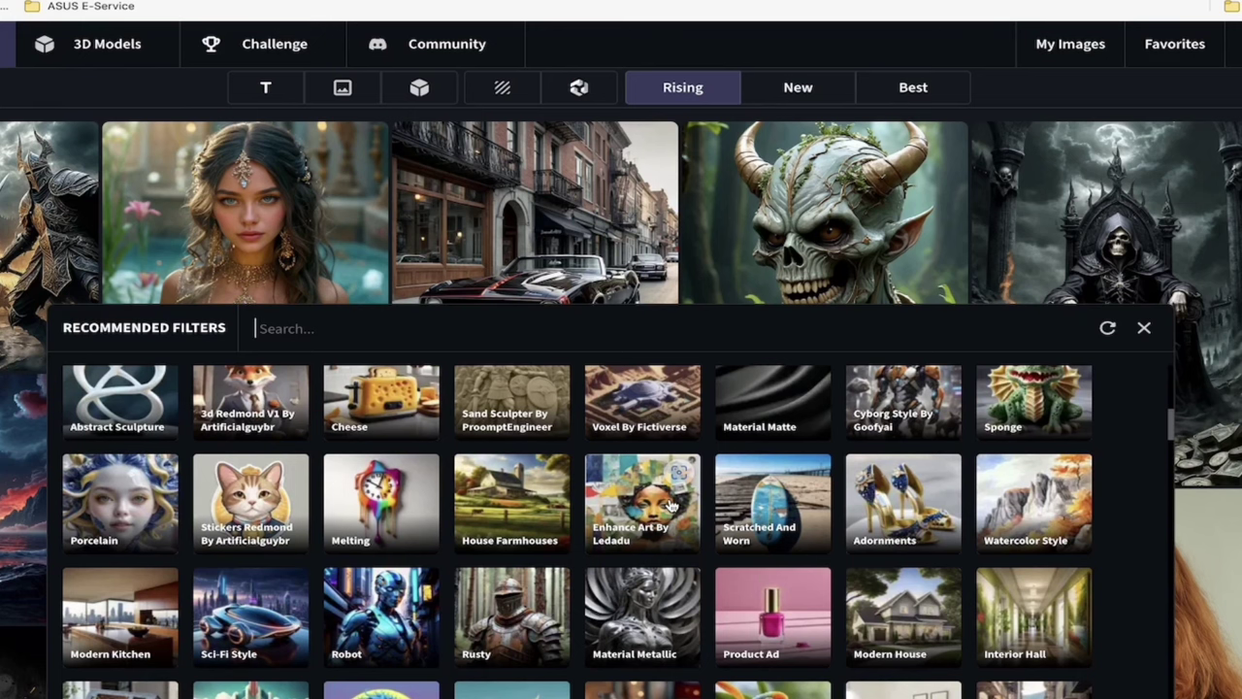
{"action": "scroll", "coordinate": [672, 505], "scroll_direction": "down", "scroll_amount": 1}
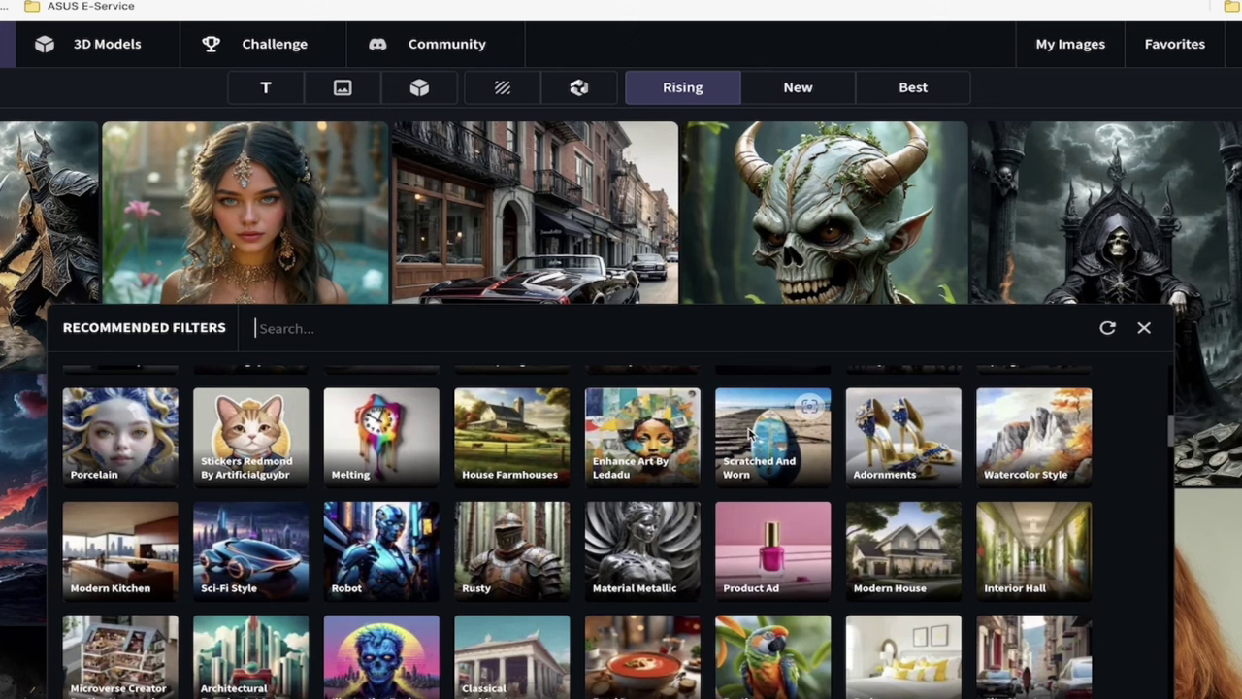
{"action": "scroll", "coordinate": [642, 451], "scroll_direction": "down", "scroll_amount": 1}
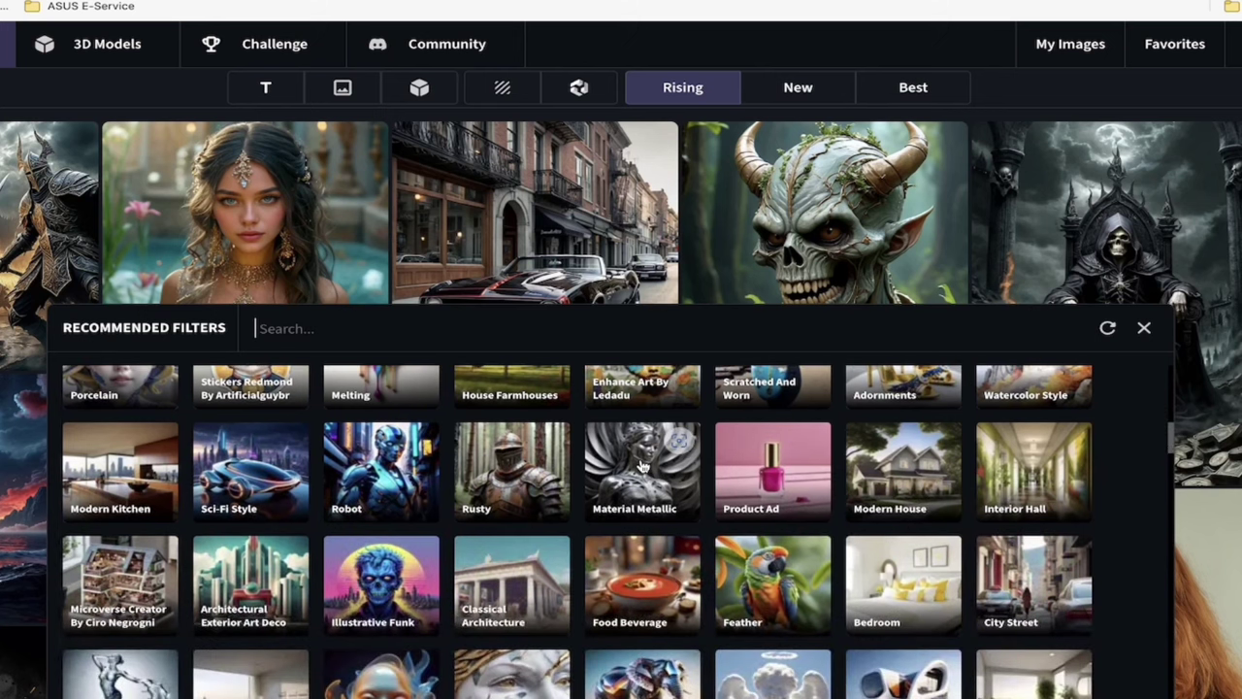
{"action": "scroll", "coordinate": [493, 473], "scroll_direction": "down", "scroll_amount": 1}
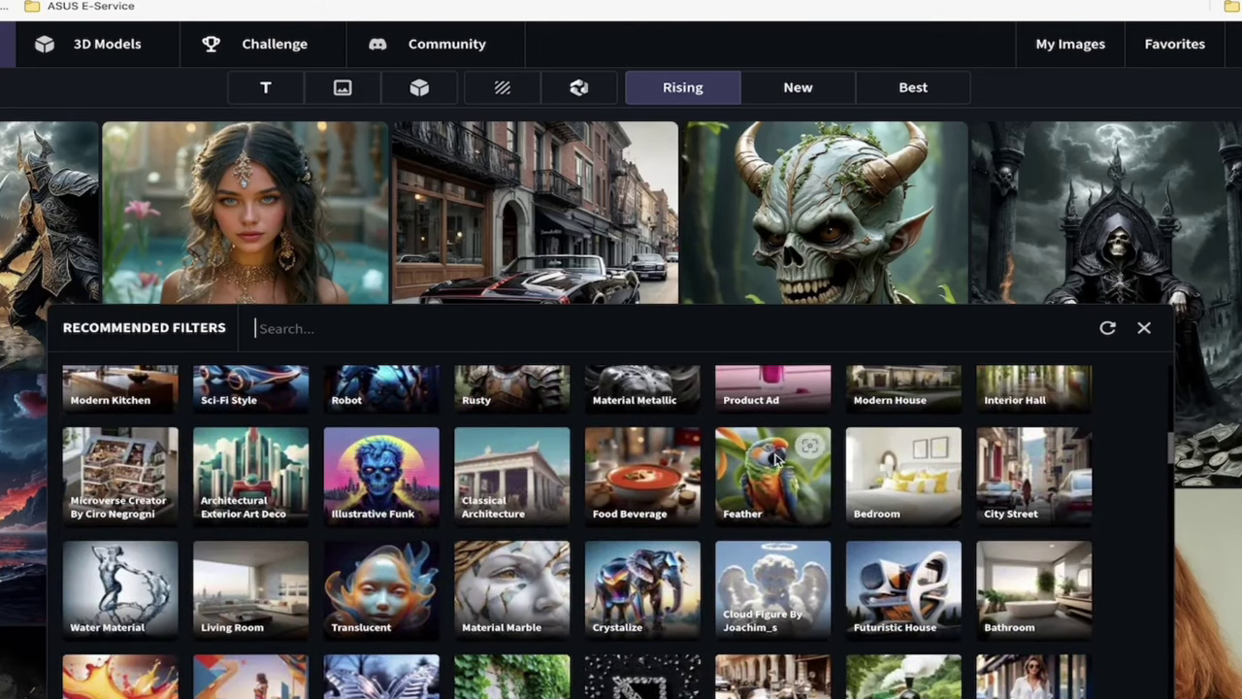
{"action": "scroll", "coordinate": [863, 535], "scroll_direction": "down", "scroll_amount": 1}
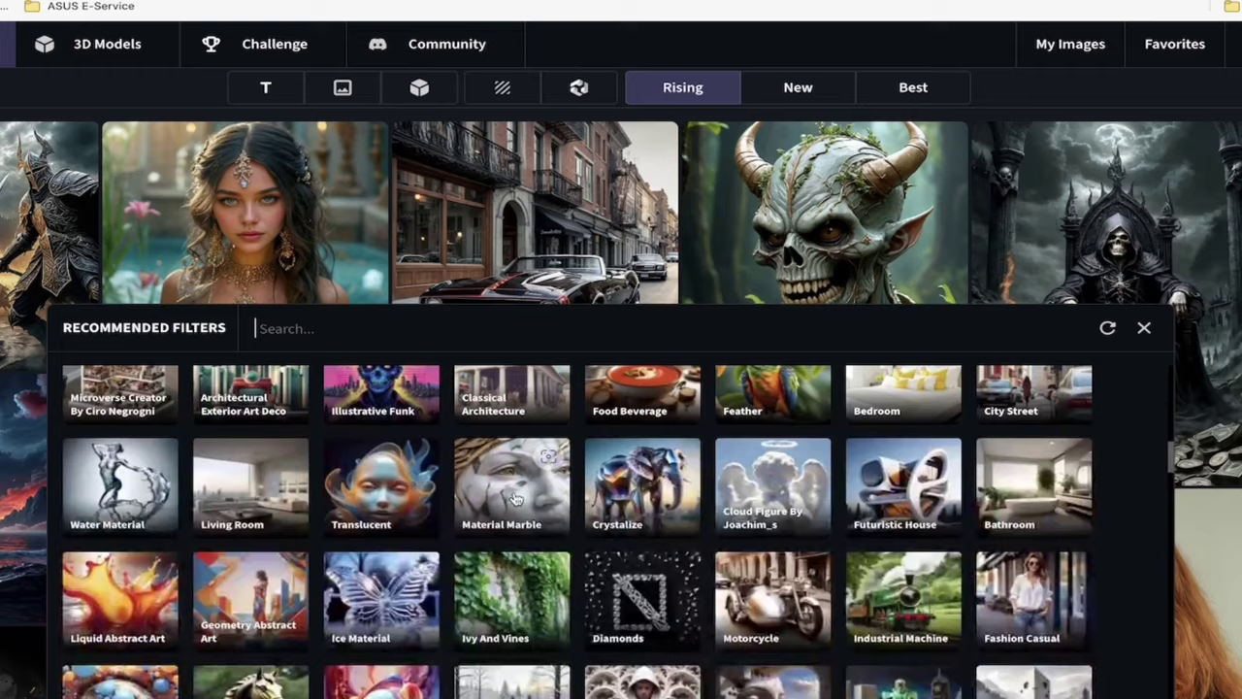
{"action": "scroll", "coordinate": [512, 498], "scroll_direction": "down", "scroll_amount": 2}
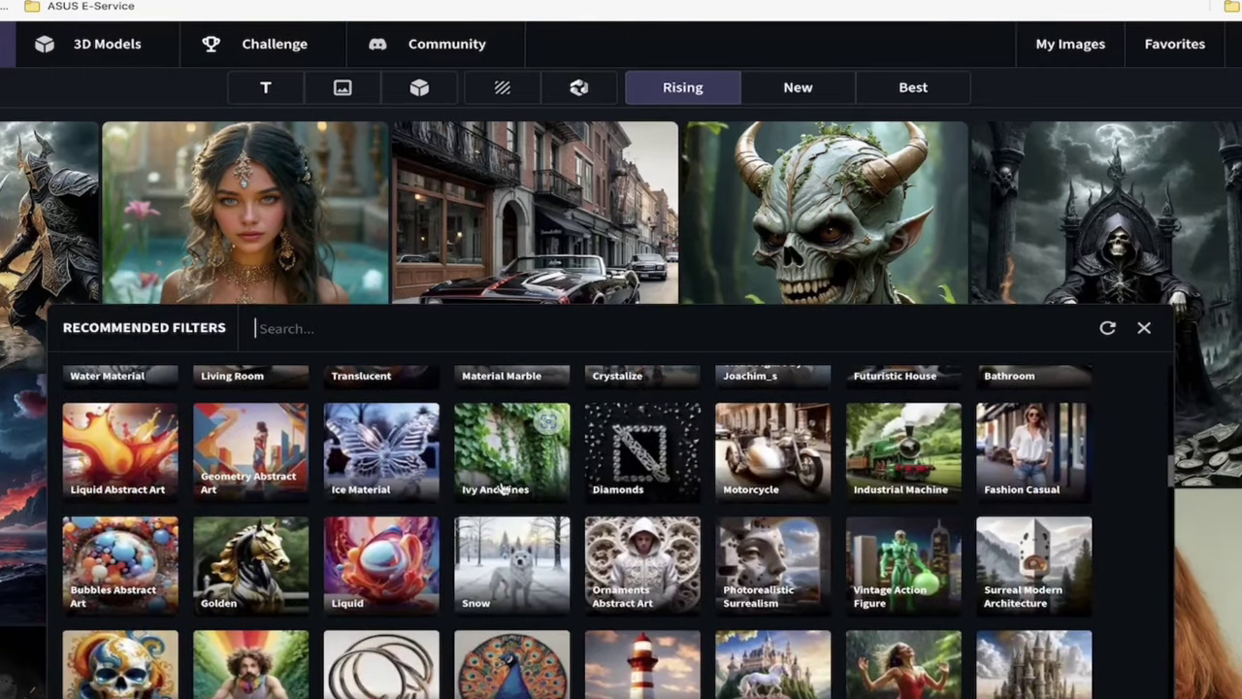
{"action": "scroll", "coordinate": [378, 442], "scroll_direction": "down", "scroll_amount": 5}
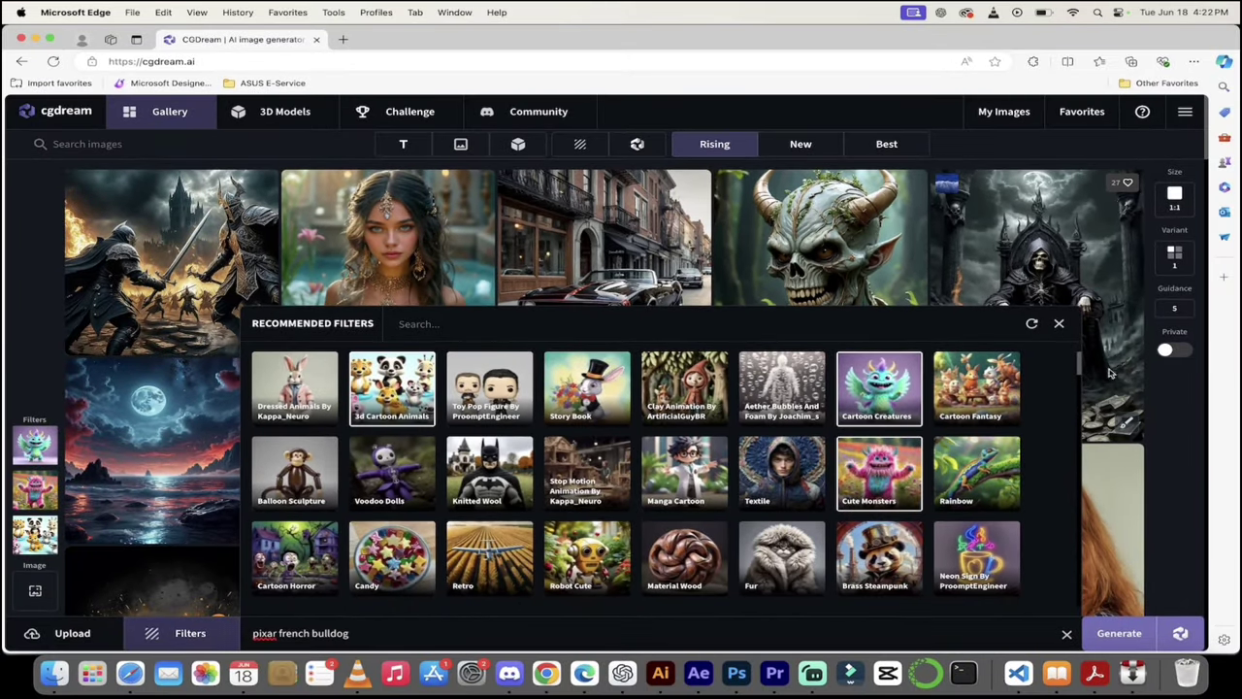
{"action": "left_click", "coordinate": [1069, 323]}
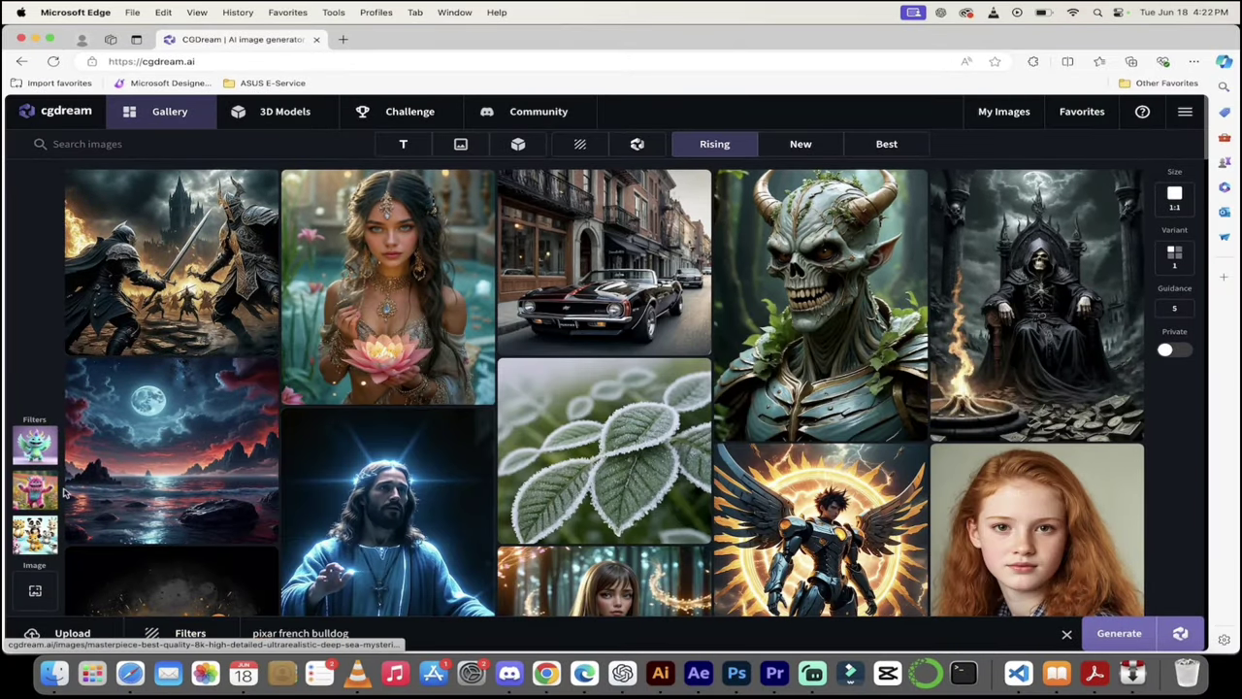
Step: Set filter weights: Cartoon Creatures 0.80, Cute Monsters 0.60, 3d Cartoon Animals 0.55
{"action": "mouse_move", "coordinate": [44, 449]}
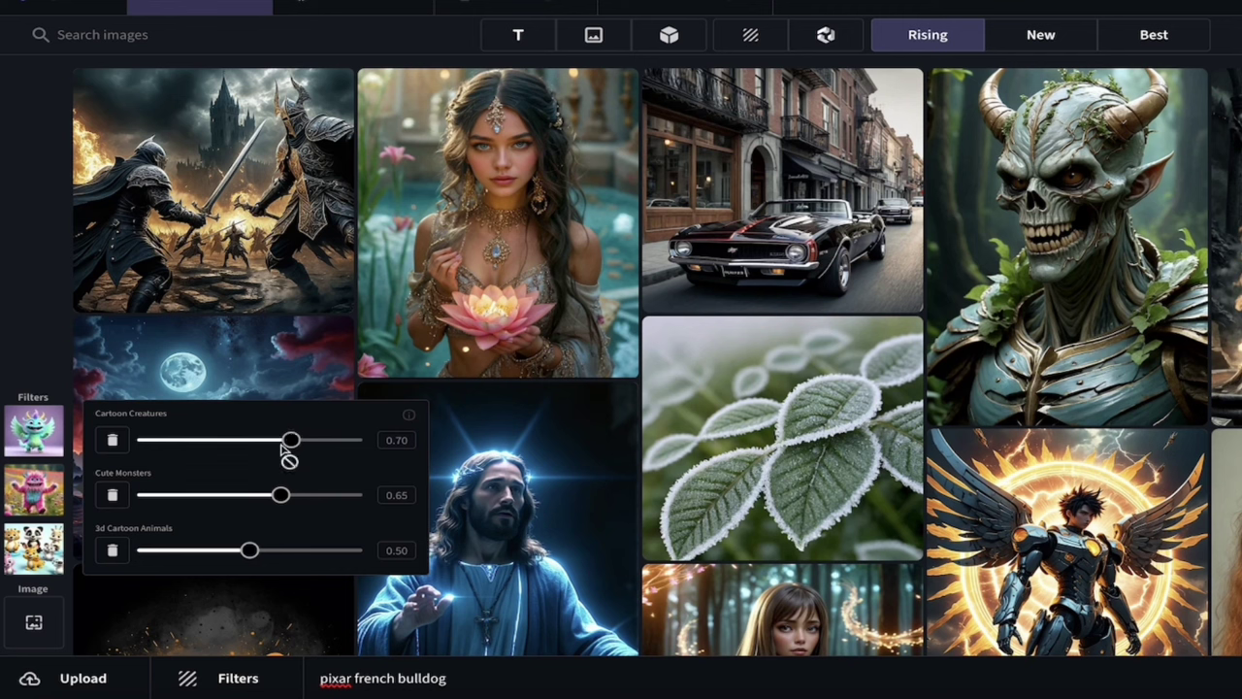
{"action": "mouse_move", "coordinate": [292, 439]}
{"action": "left_mouse_down"}
{"action": "mouse_move", "coordinate": [322, 439]}
{"action": "mouse_move", "coordinate": [310, 439]}
{"action": "left_mouse_up"}
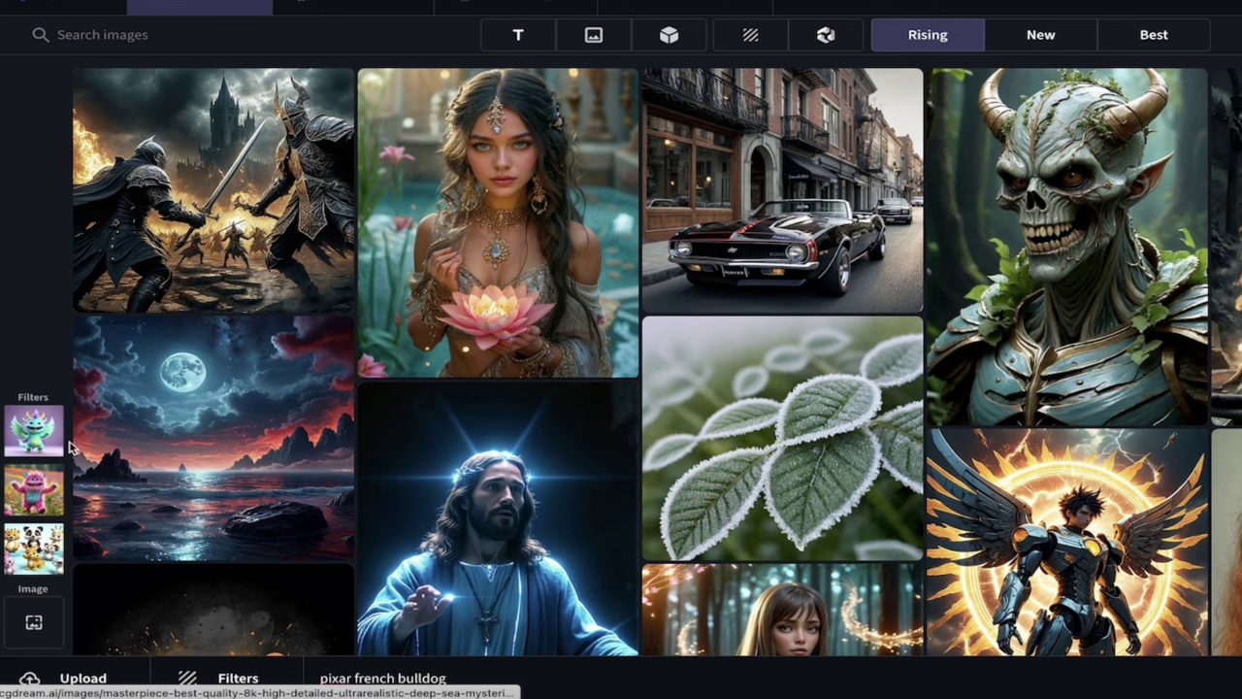
{"action": "mouse_move", "coordinate": [323, 438]}
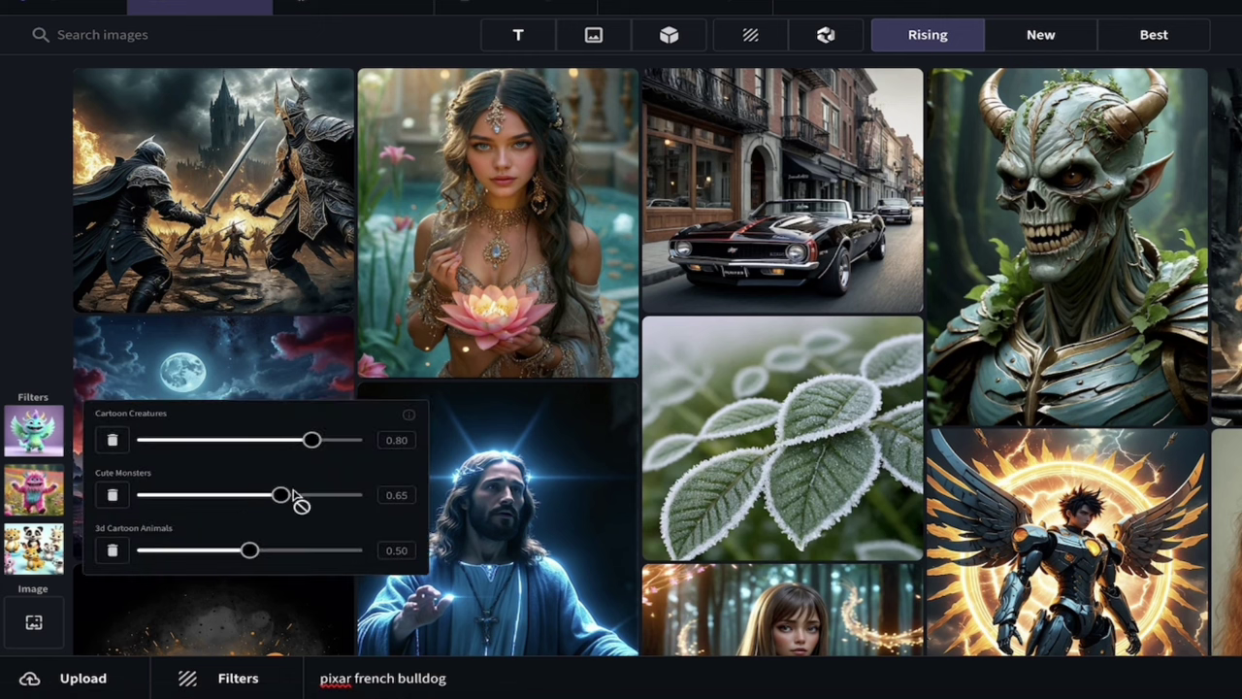
{"action": "left_click_drag", "start_coordinate": [281, 496], "coordinate": [272, 497]}
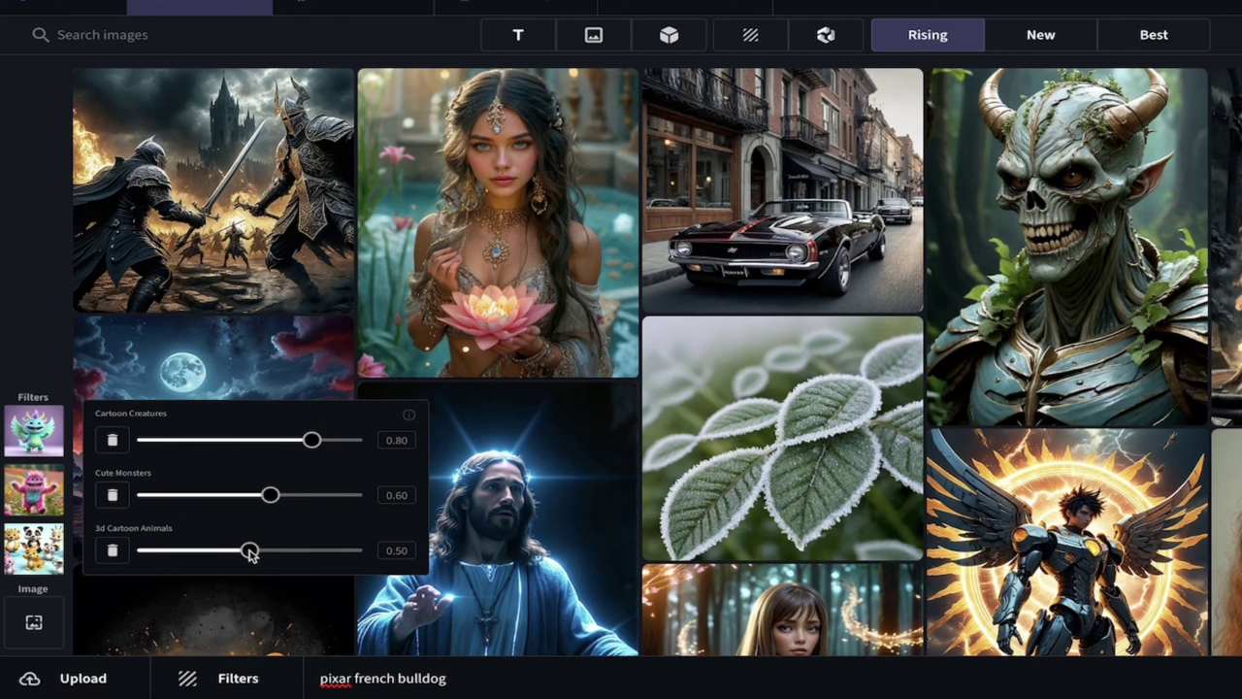
{"action": "left_click_drag", "start_coordinate": [254, 559], "coordinate": [264, 561]}
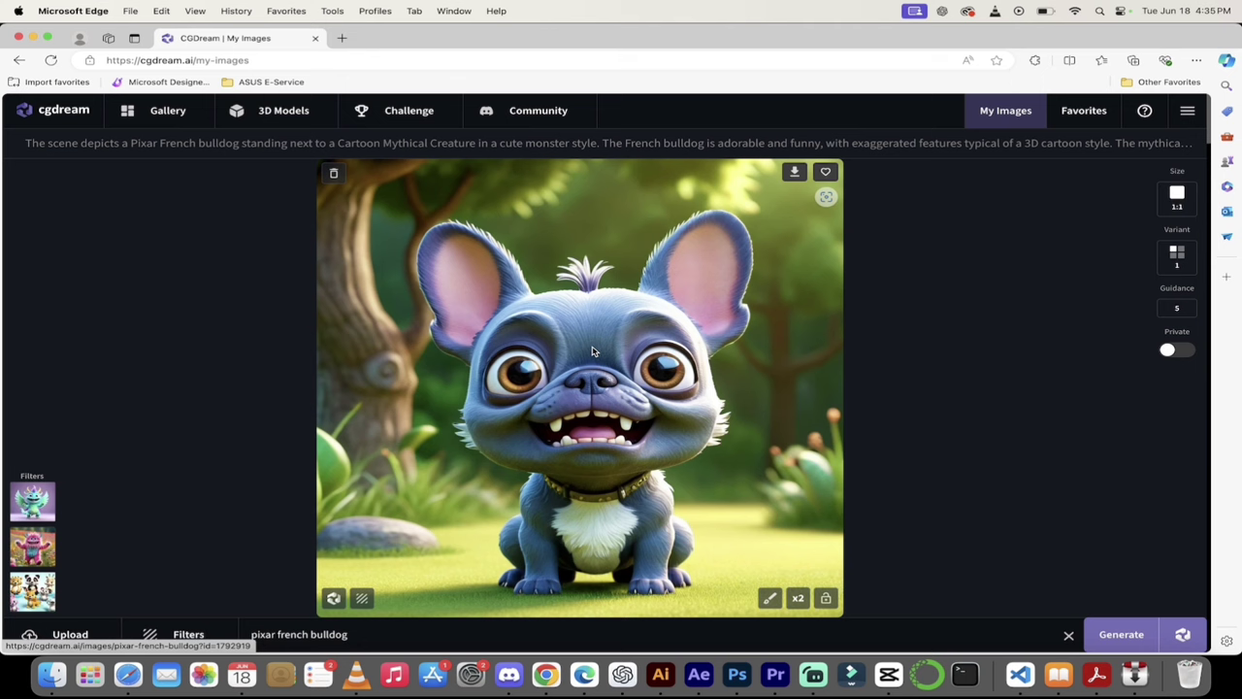
Step: Reweight Cute Monsters to 0.65 and 3d Cartoon Animals to 0.25, then bring up Upload
{"action": "mouse_move", "coordinate": [26, 502]}
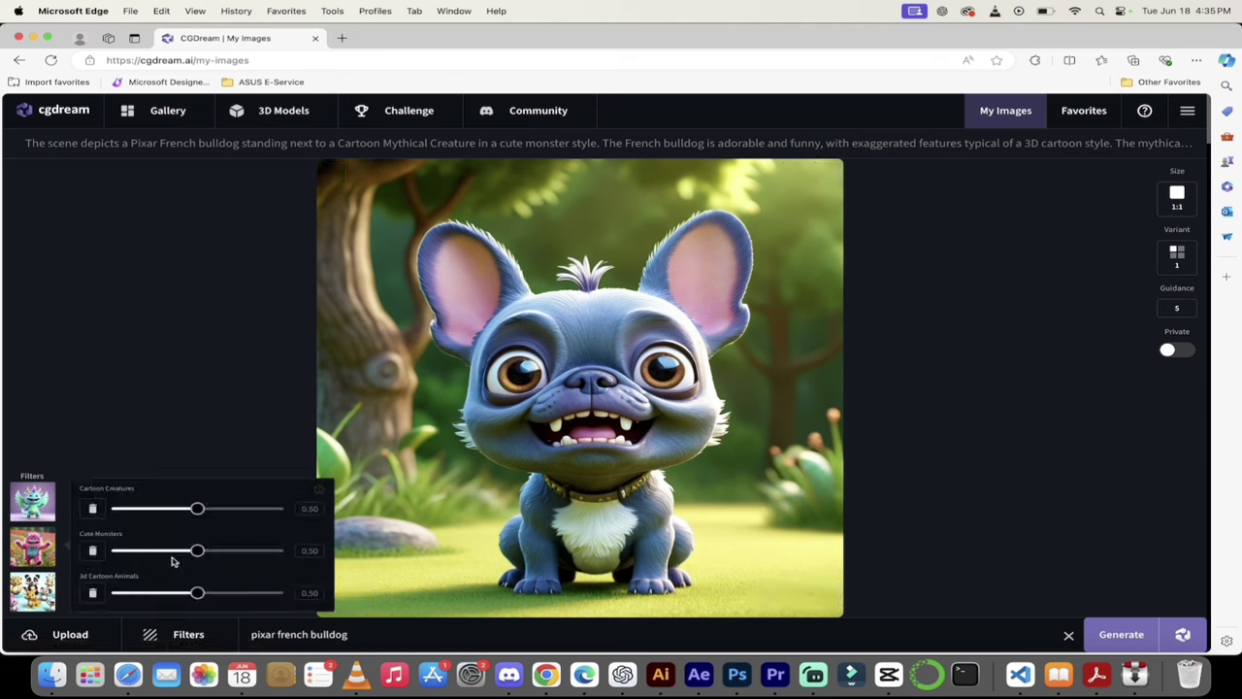
{"action": "left_click_drag", "start_coordinate": [197, 550], "coordinate": [244, 550]}
{"action": "left_click_drag", "start_coordinate": [198, 592], "coordinate": [150, 597]}
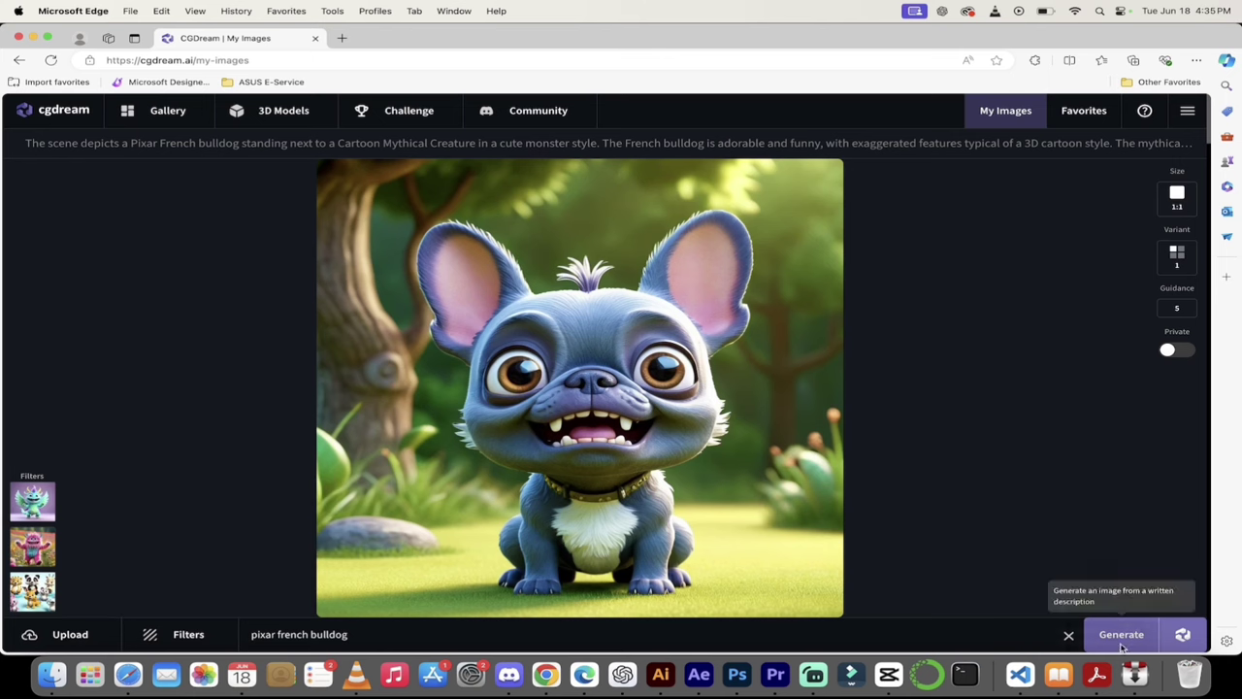
{"action": "left_click", "coordinate": [384, 636]}
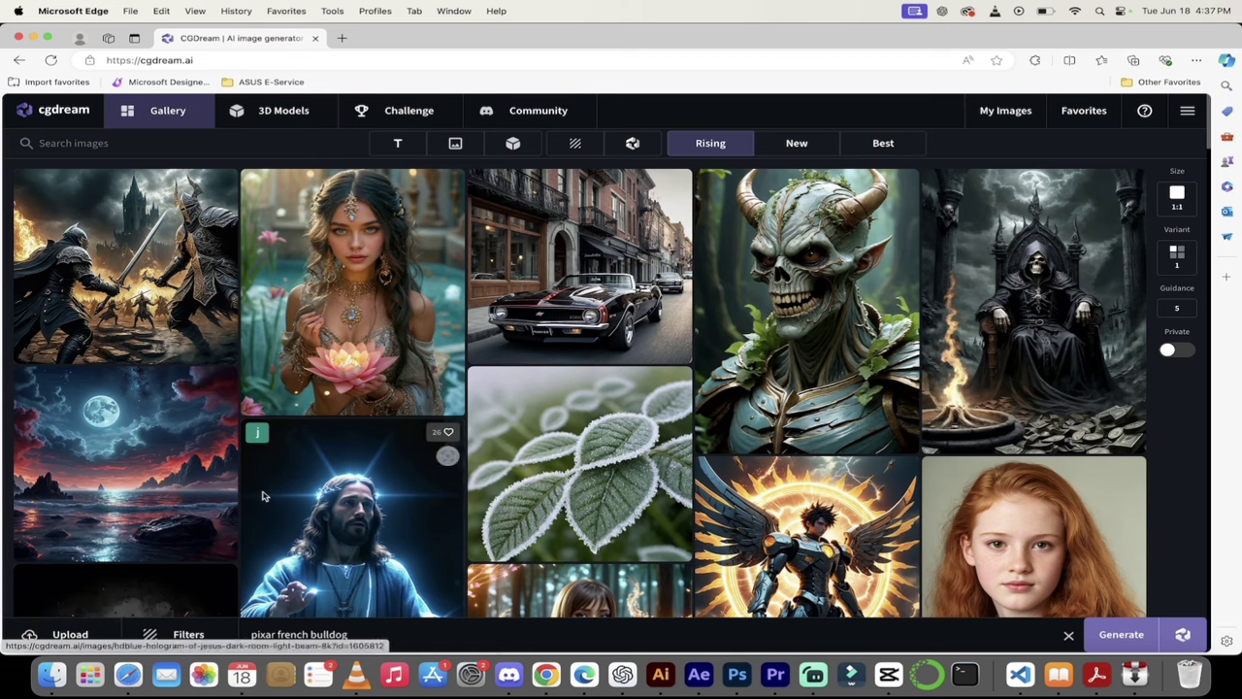
{"action": "left_click", "coordinate": [64, 636]}
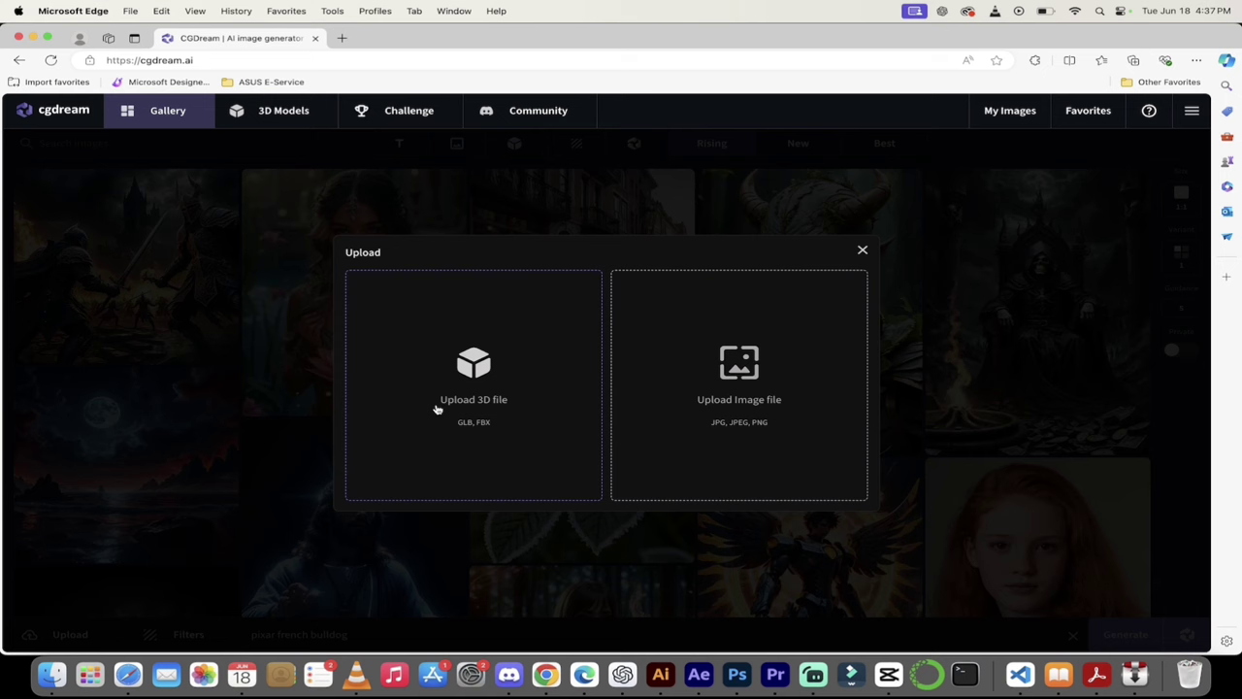
Step: Drag Kingston.png from the Desktop's Kingston folder in Finder into CGDream's image upload
{"action": "left_click", "coordinate": [52, 674]}
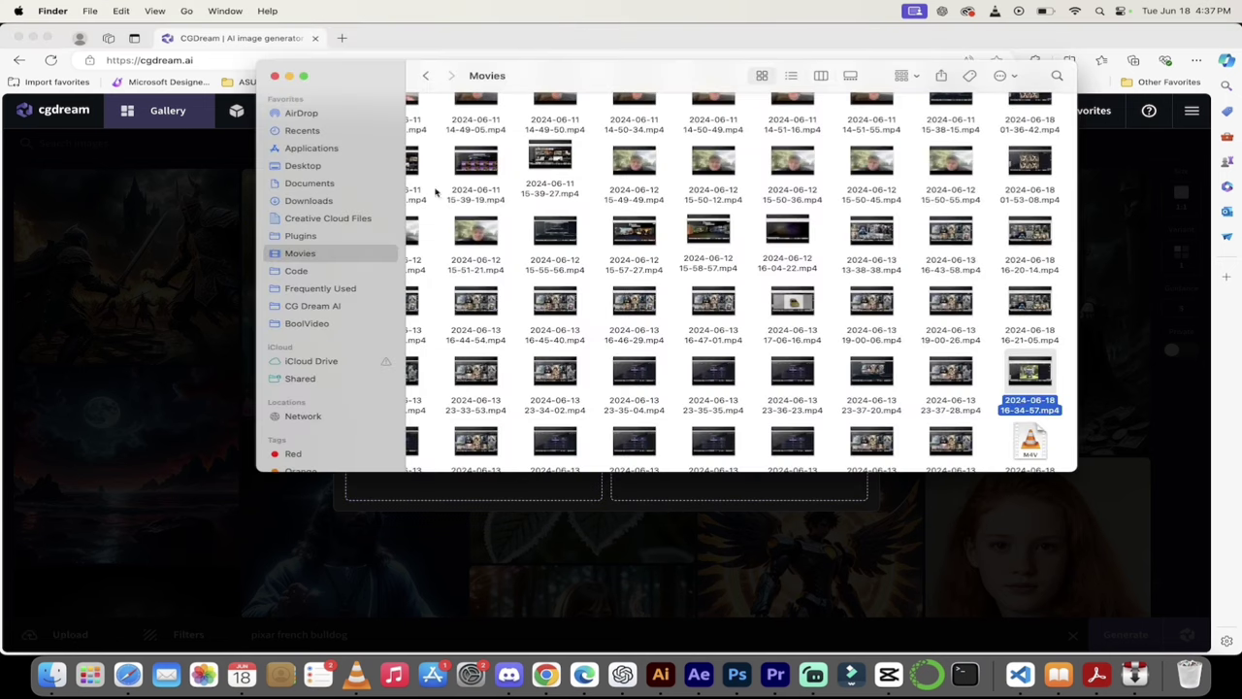
{"action": "left_click", "coordinate": [302, 166]}
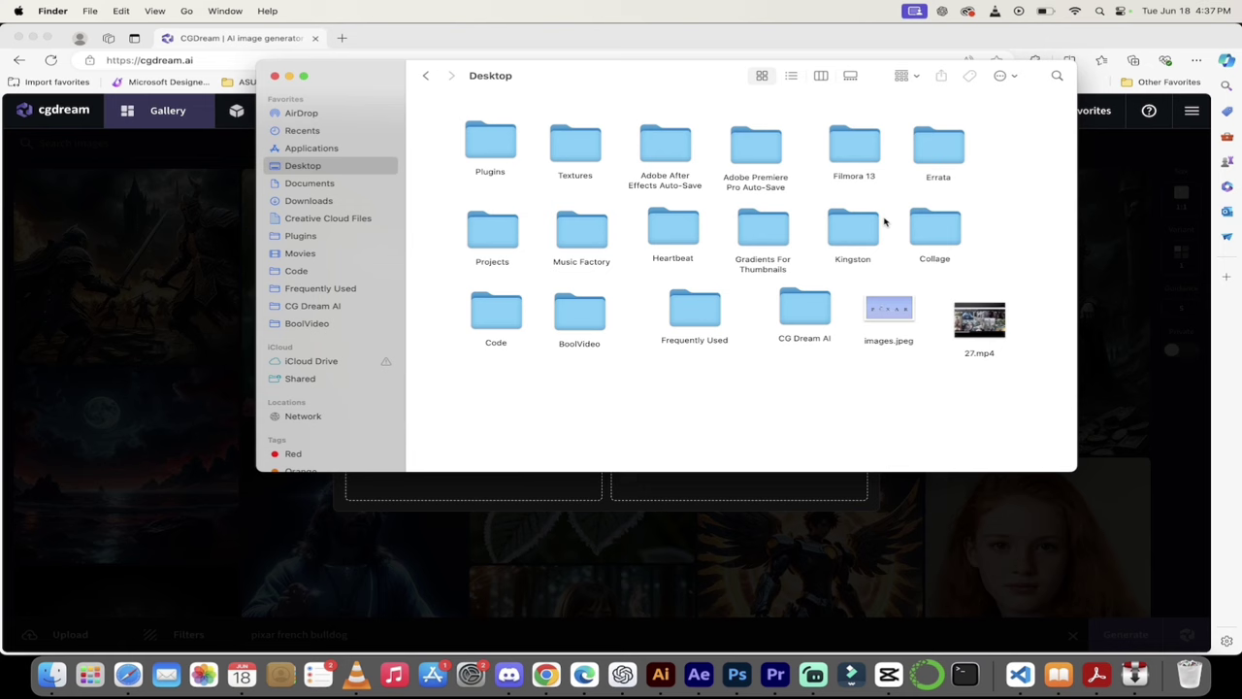
{"action": "left_click", "coordinate": [851, 226]}
{"action": "double_click", "coordinate": [852, 226]}
{"action": "left_click", "coordinate": [532, 127]}
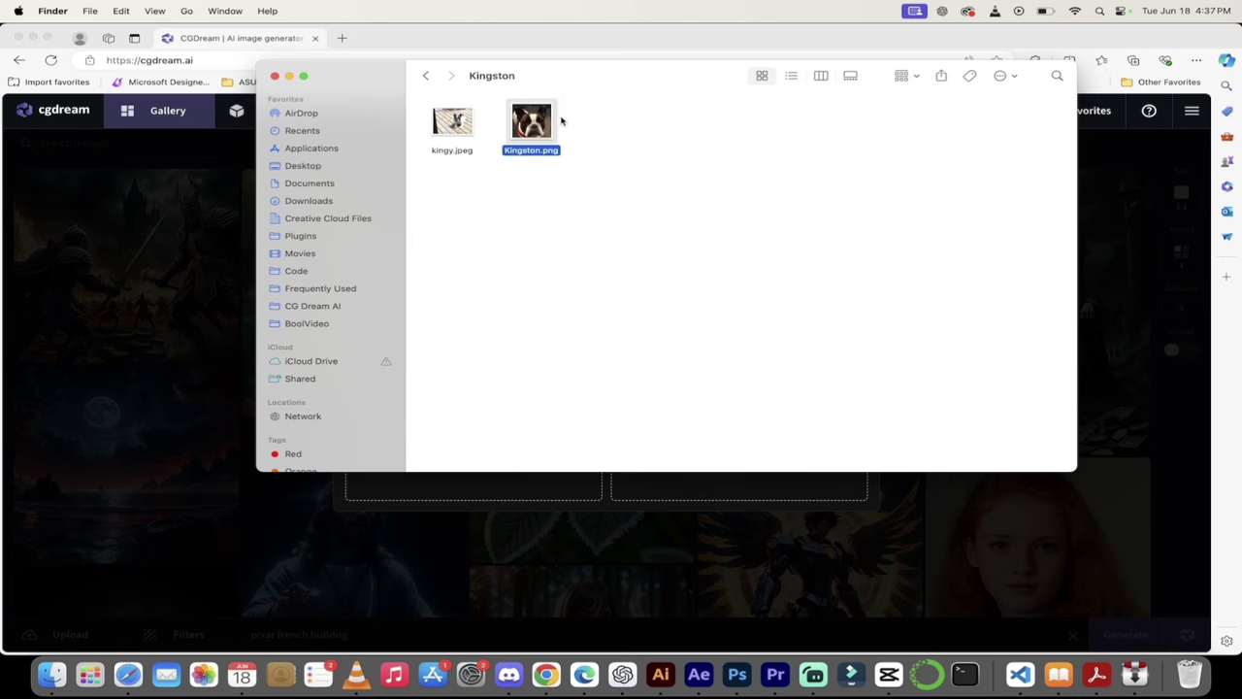
{"action": "left_click_drag", "start_coordinate": [530, 129], "coordinate": [734, 399]}
{"action": "key", "text": "super+Tab"}
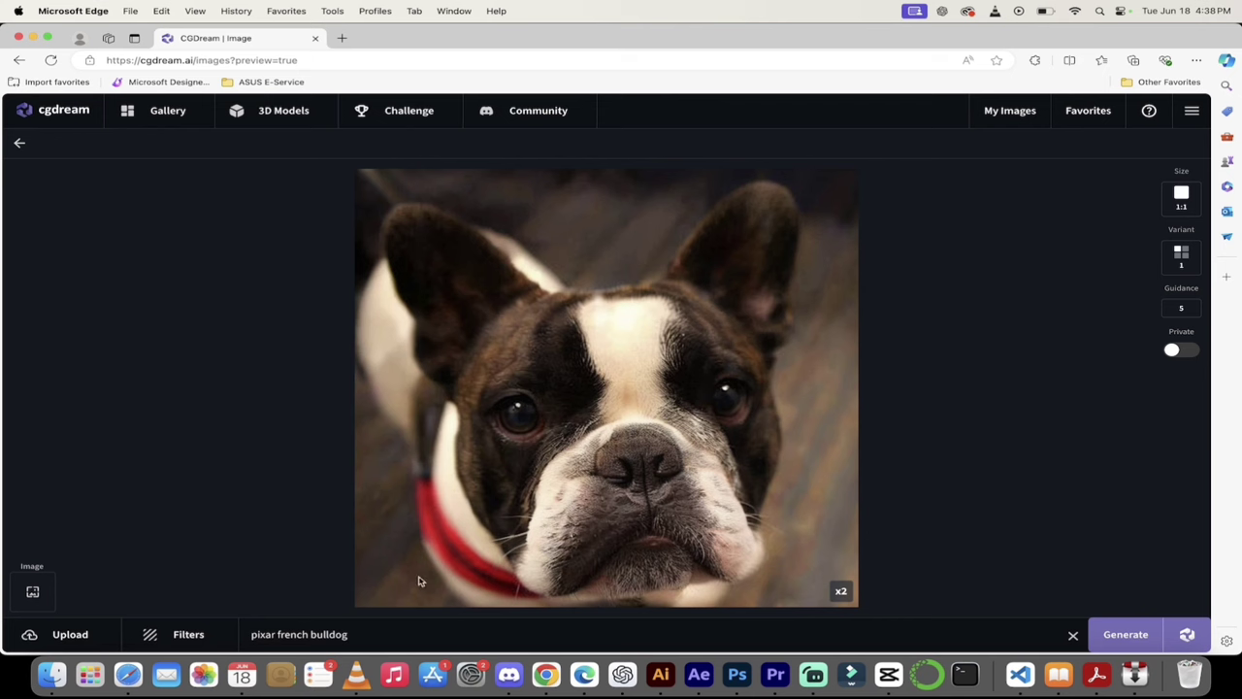
Step: Replace the prompt text with 'pixar french bulldog'
{"action": "left_click_drag", "start_coordinate": [350, 634], "coordinate": [254, 627]}
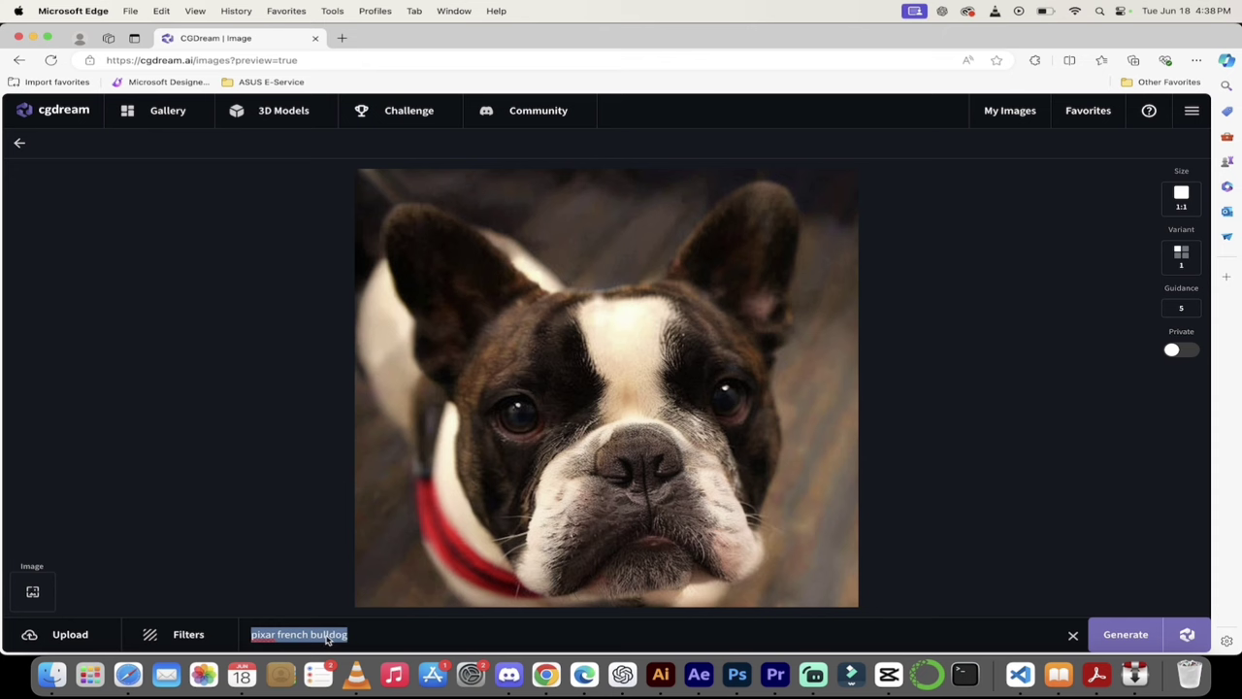
{"action": "key", "text": "BackSpace"}
{"action": "type", "text": "pixa"}
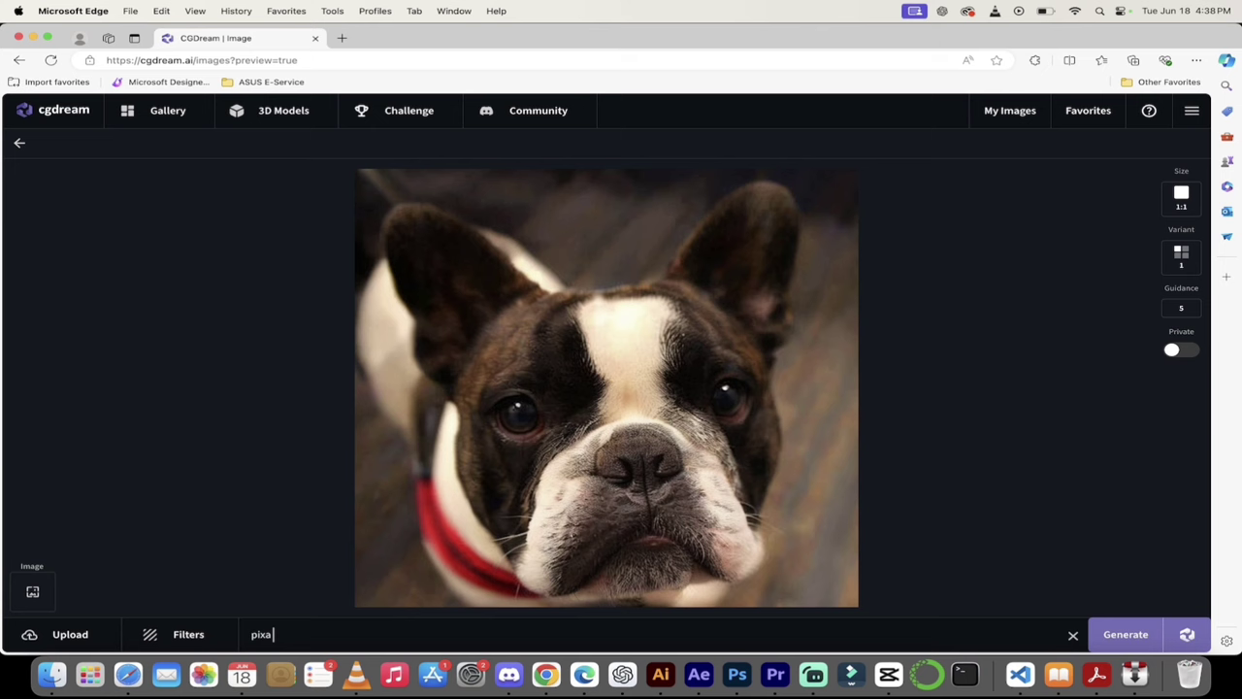
{"action": "type", "text": "r french bulldog"}
Step: Add the Clay Animation and Brass Steampunk style filters from Recommended Filters
{"action": "left_click", "coordinate": [189, 636]}
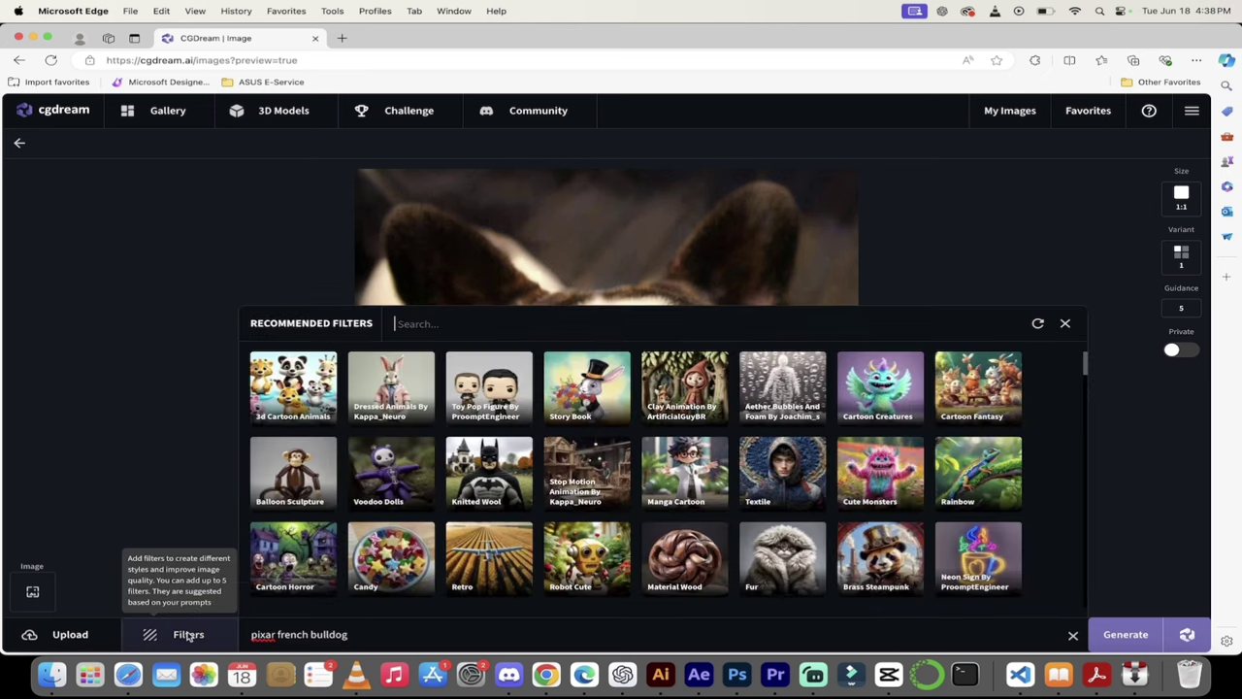
{"action": "left_click", "coordinate": [676, 392]}
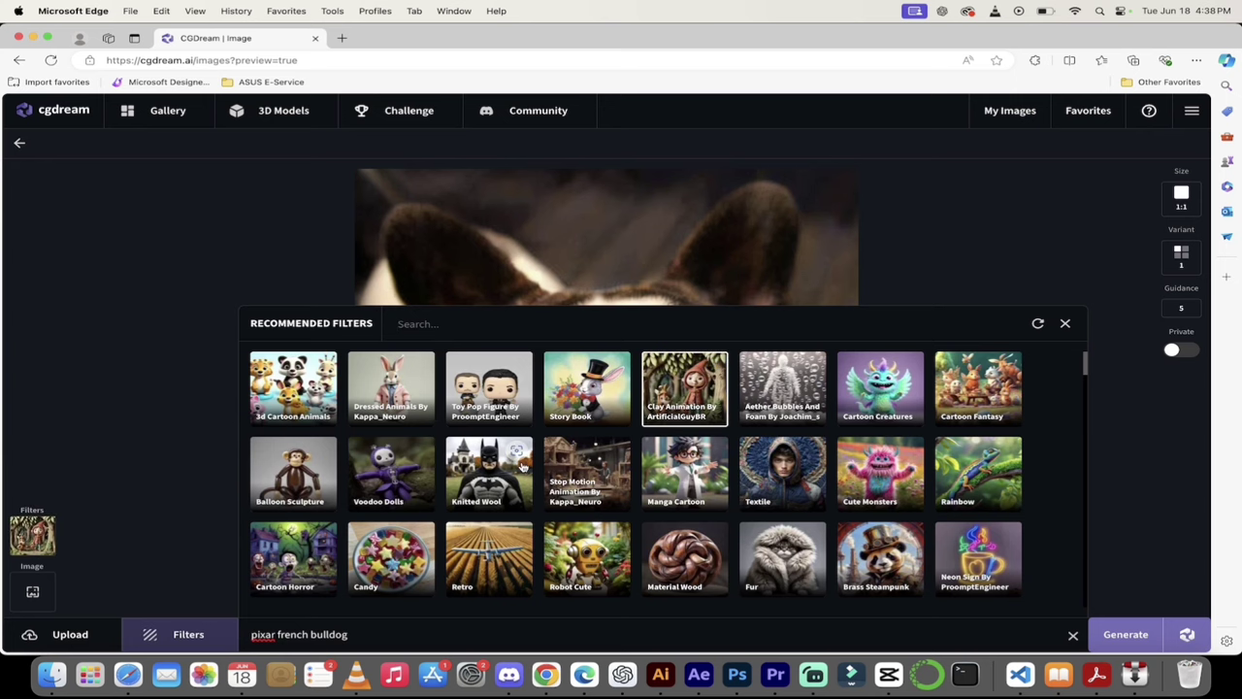
{"action": "scroll", "coordinate": [522, 467], "scroll_direction": "down", "scroll_amount": 1}
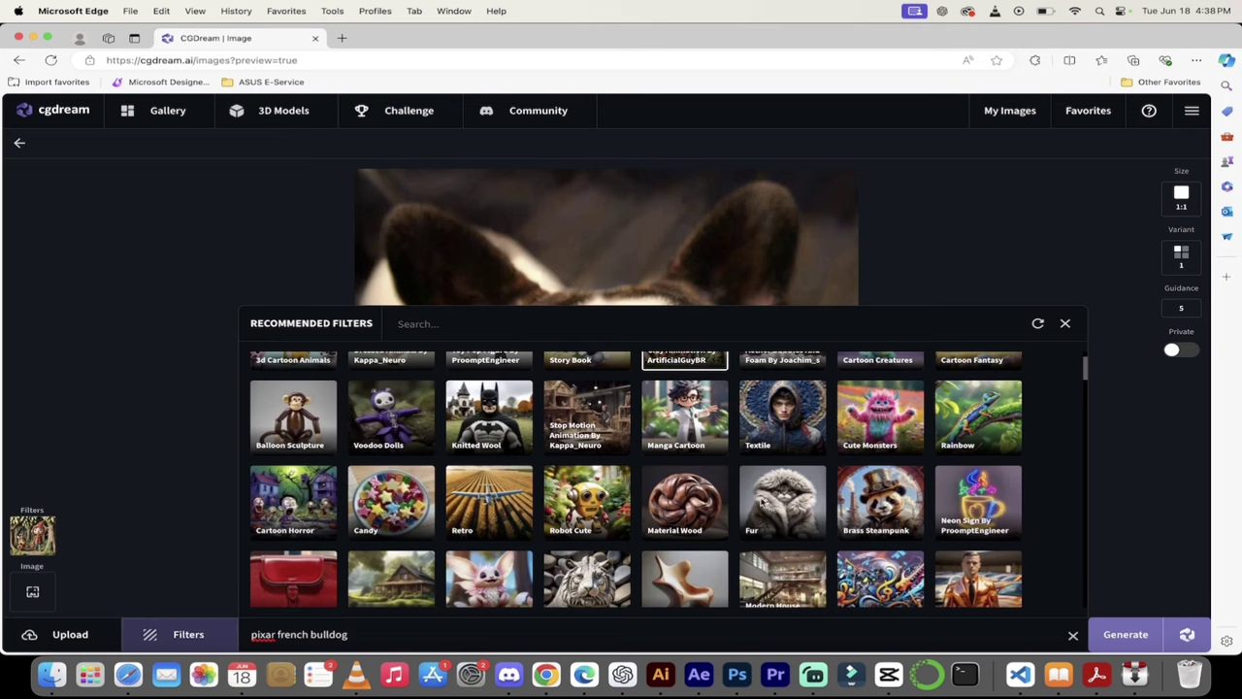
{"action": "left_click", "coordinate": [873, 507]}
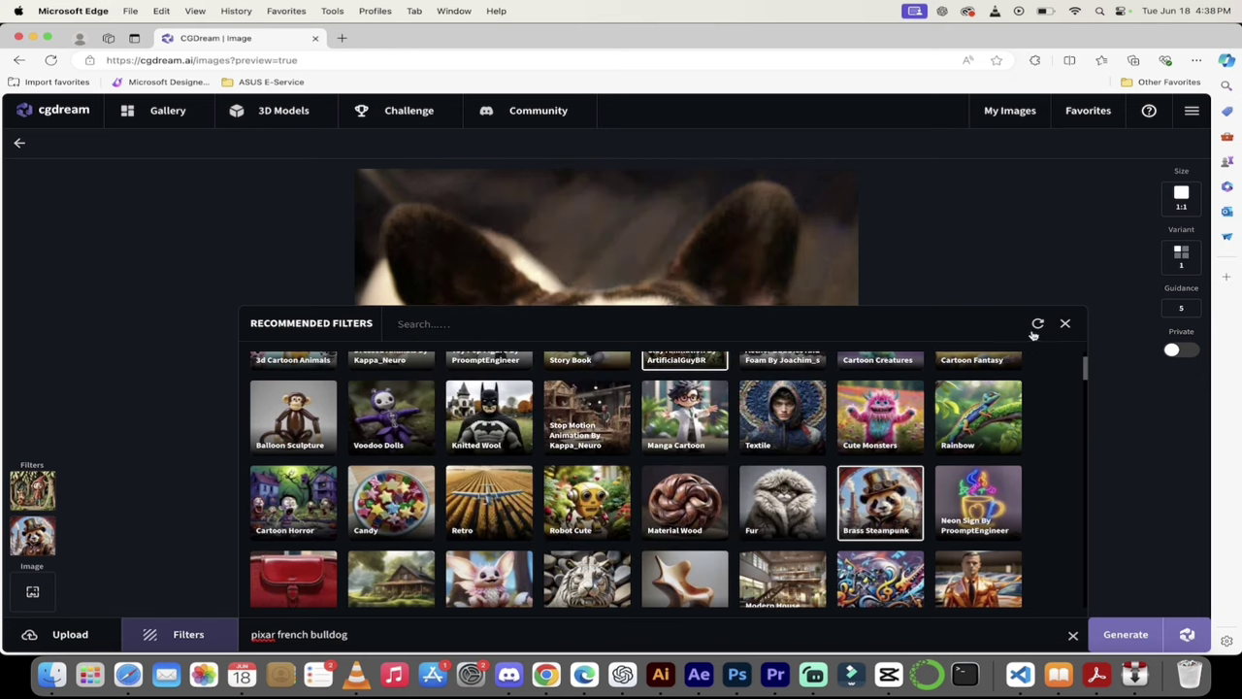
Step: Set Clay Animation to 0.75 and Brass Steampunk to 0.55, keeping photo resemblance at 0.50
{"action": "left_click", "coordinate": [1065, 325]}
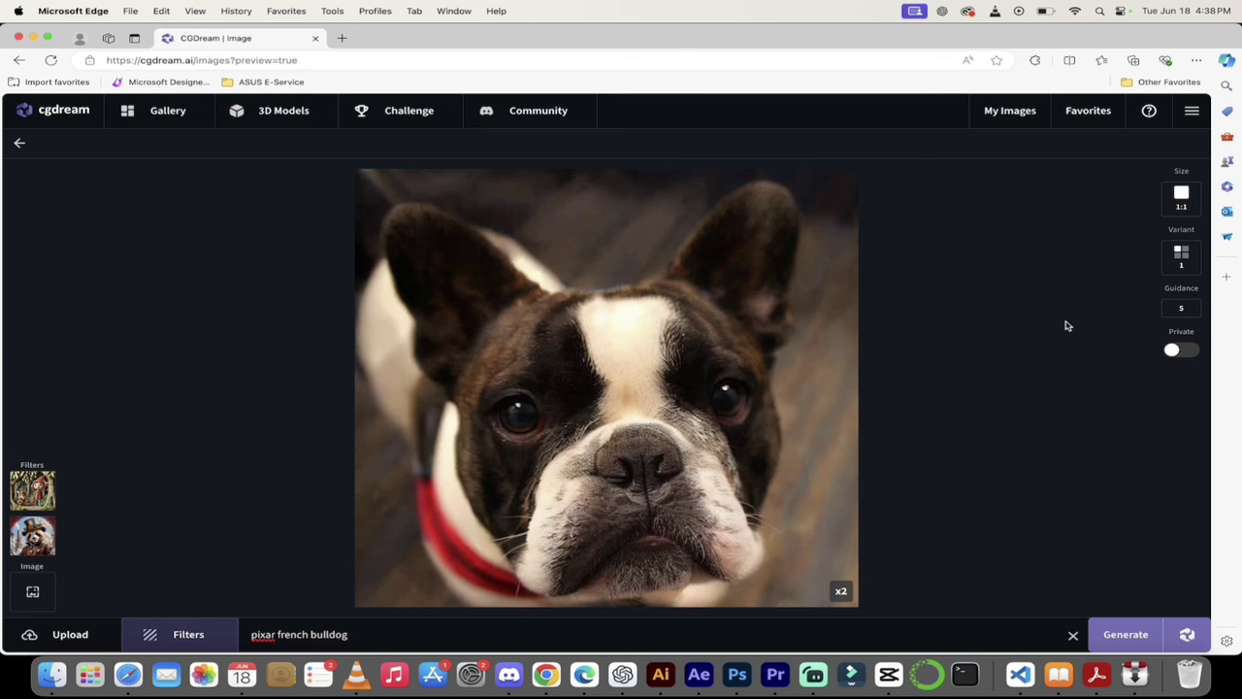
{"action": "mouse_move", "coordinate": [40, 497]}
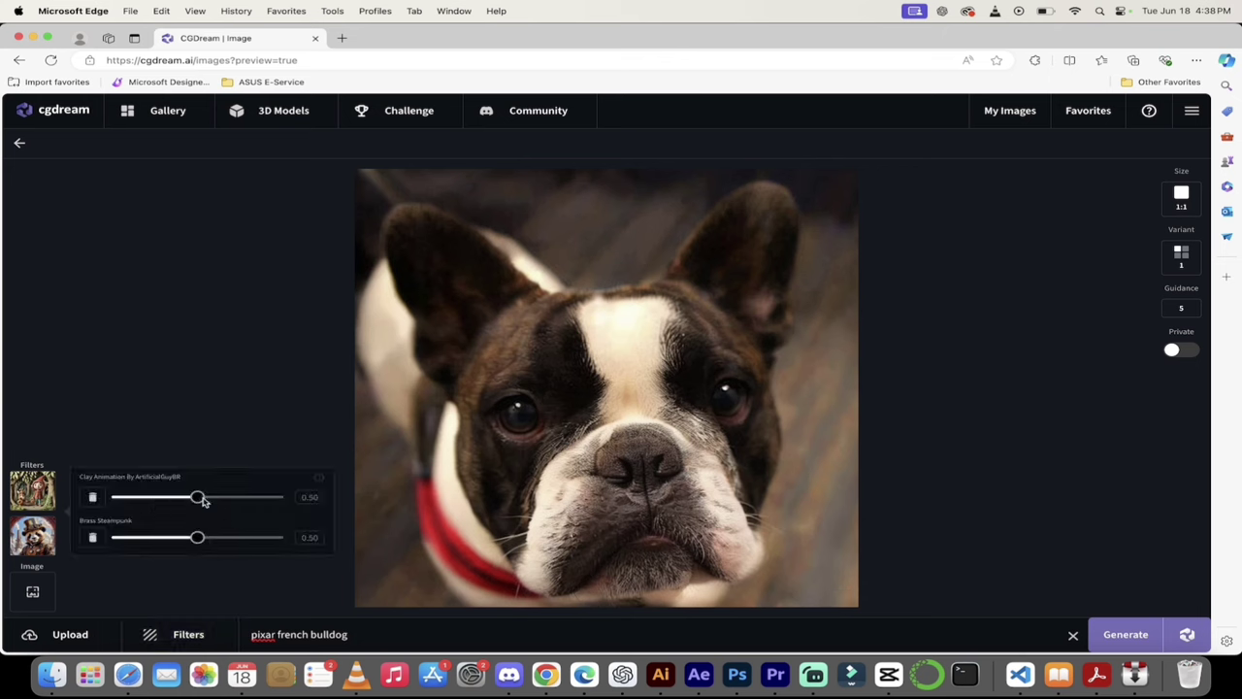
{"action": "left_click_drag", "start_coordinate": [199, 498], "coordinate": [238, 500]}
{"action": "left_click_drag", "start_coordinate": [200, 537], "coordinate": [244, 541]}
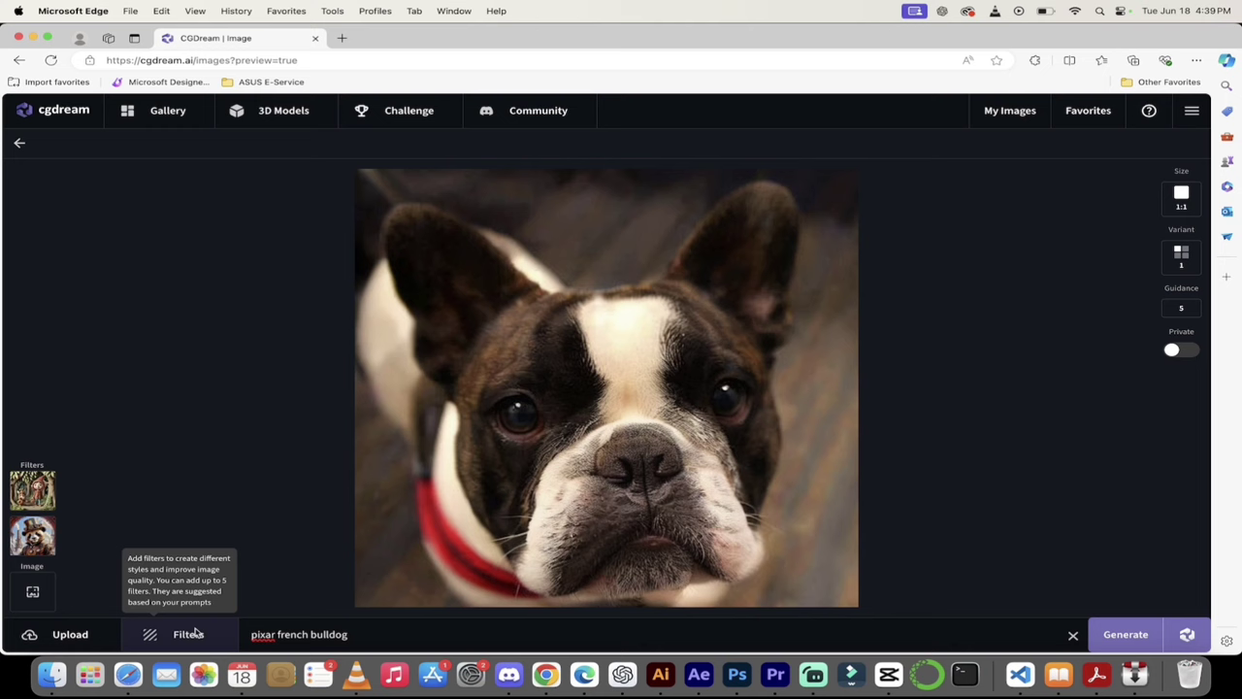
{"action": "mouse_move", "coordinate": [46, 595]}
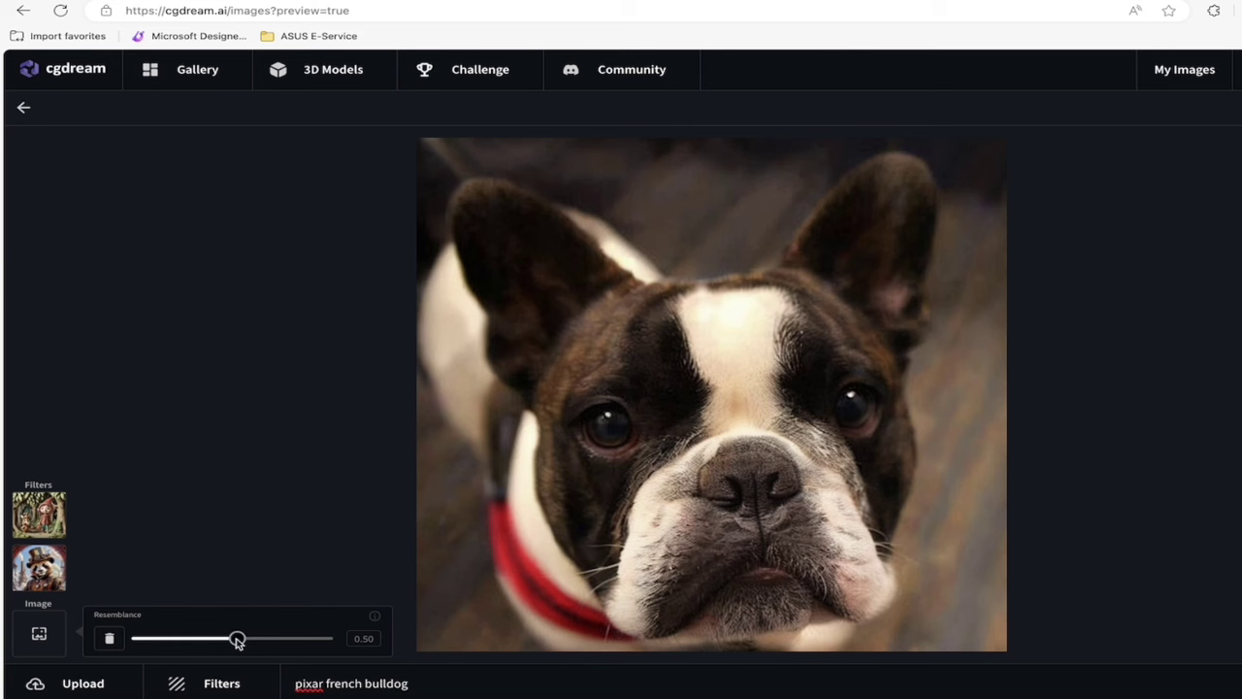
{"action": "left_click_drag", "start_coordinate": [238, 641], "coordinate": [219, 642]}
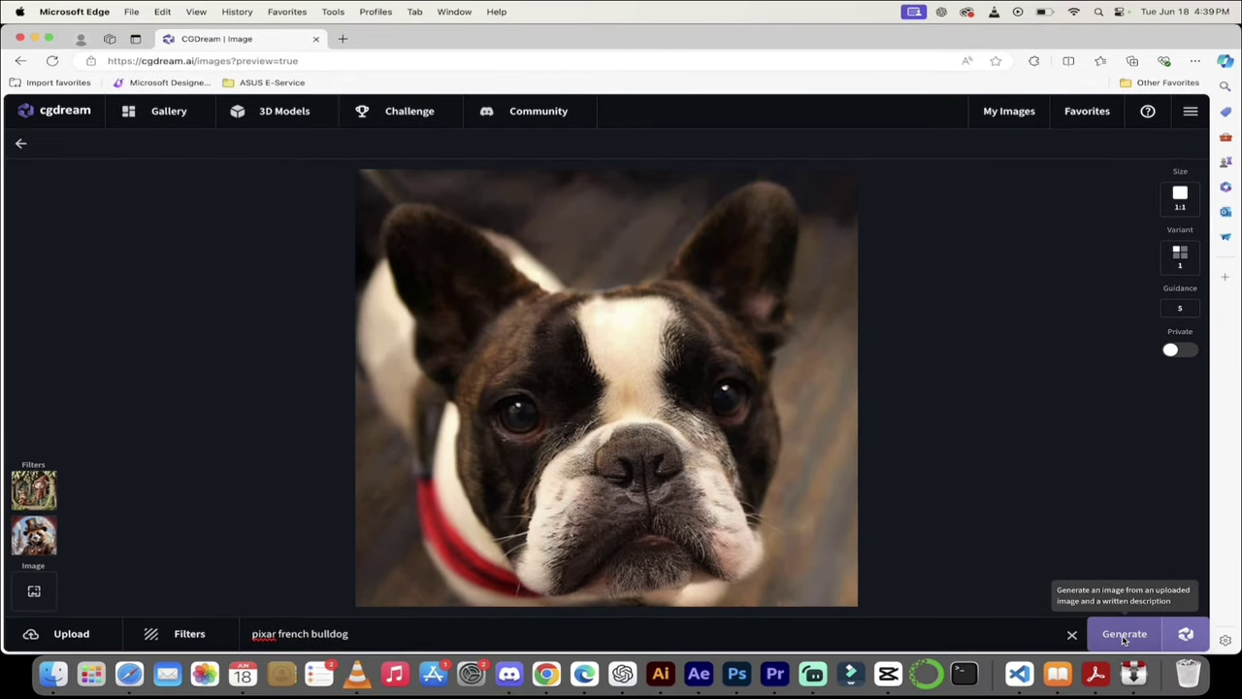
Step: Generate the clay steampunk bulldog image, then open the original Kingston.png for comparison
{"action": "left_click", "coordinate": [1123, 634]}
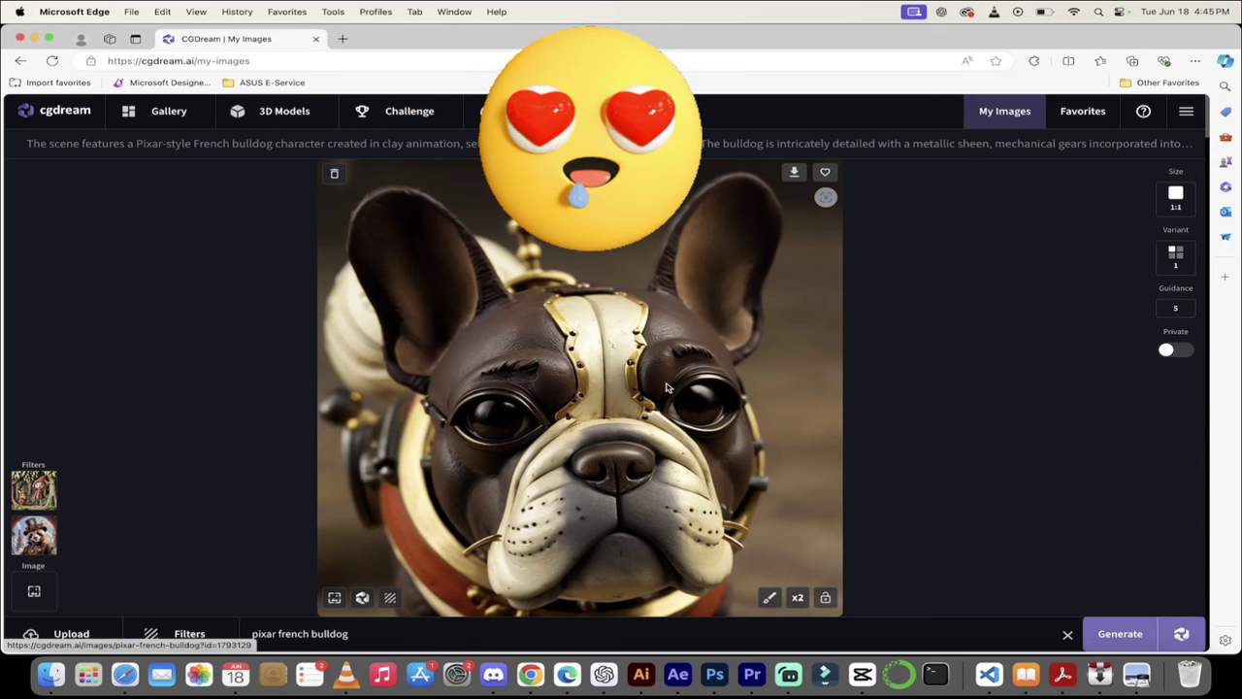
{"action": "left_click", "coordinate": [1140, 677]}
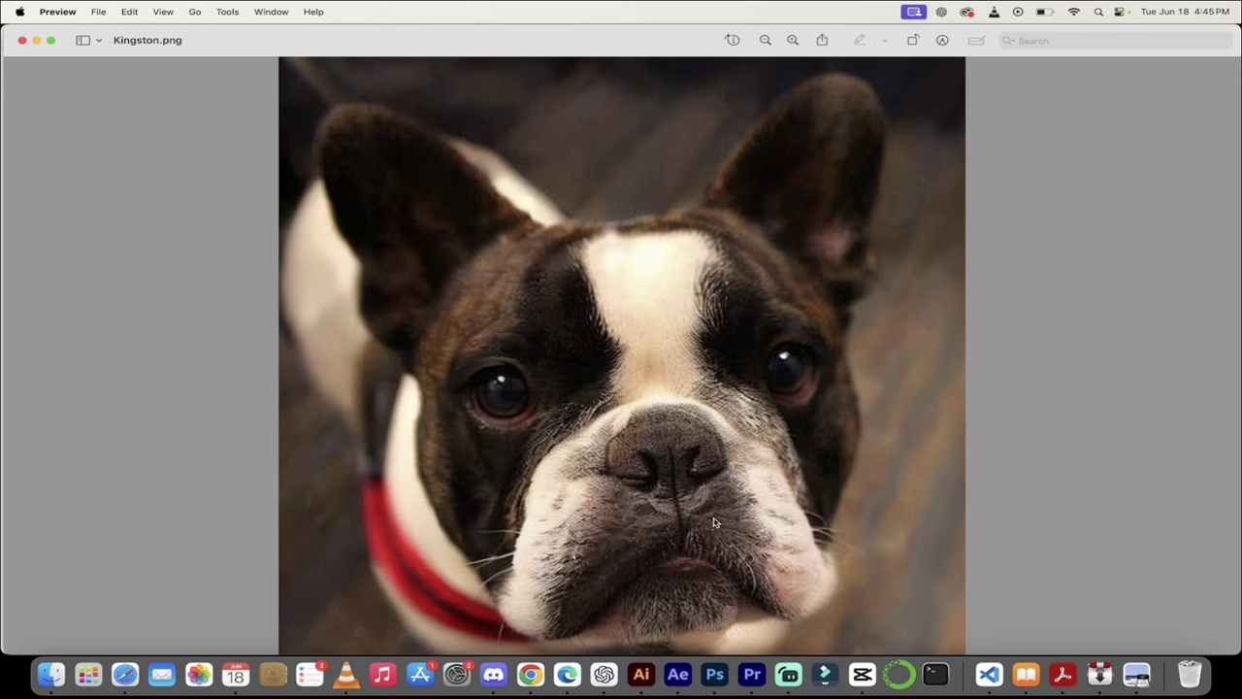
Step: Return from Preview to CGDream's image gallery in the browser
{"action": "left_click", "coordinate": [571, 677]}
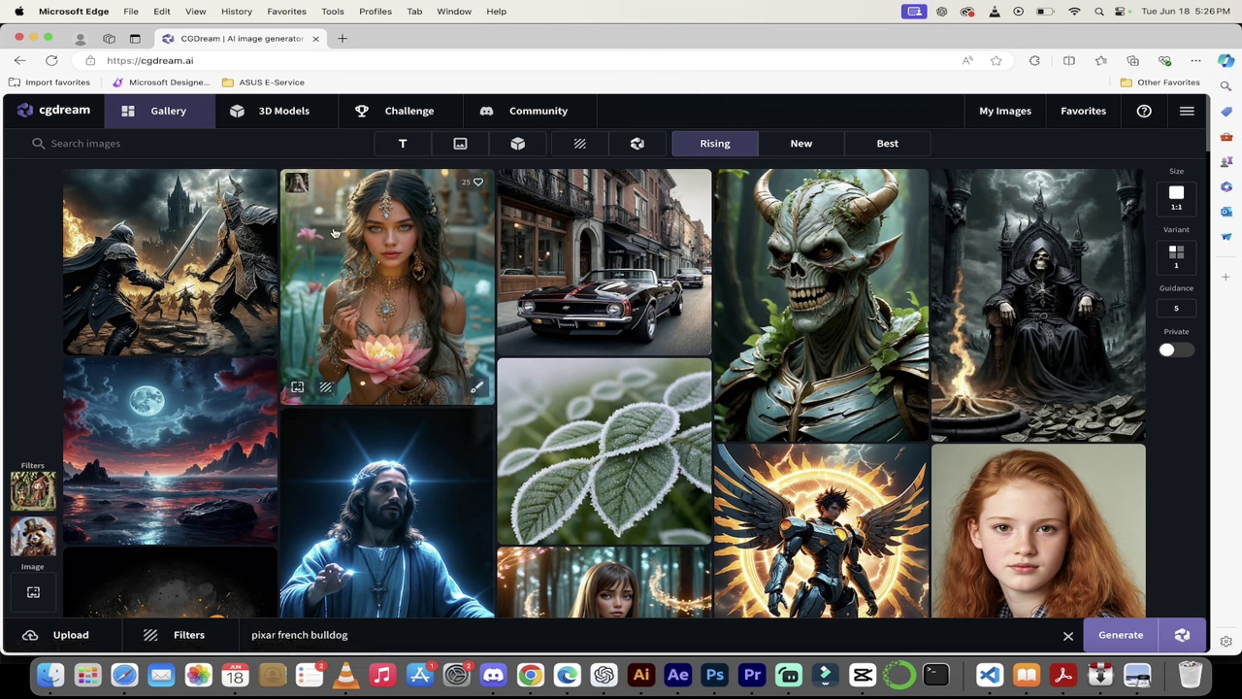
Step: Browse the 3D Models library and open the red 1959 Ferrari 256 F1 model
{"action": "left_click", "coordinate": [281, 112]}
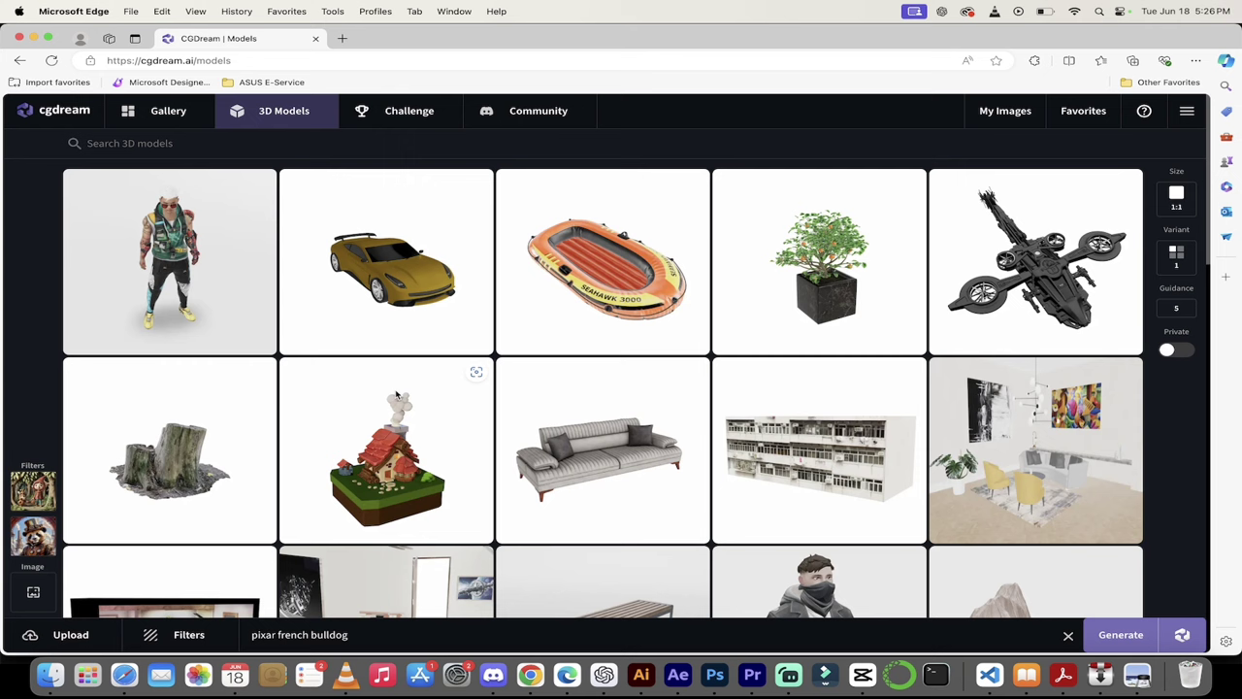
{"action": "scroll", "coordinate": [395, 394], "scroll_direction": "down", "scroll_amount": 10}
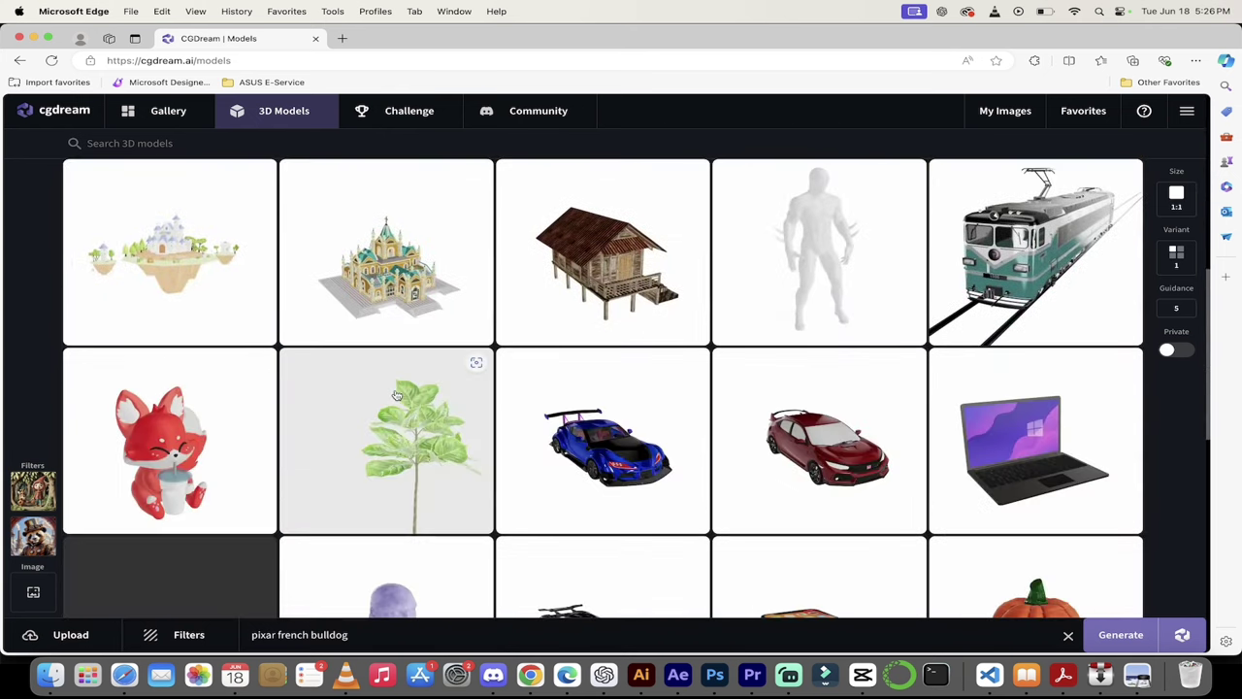
{"action": "scroll", "coordinate": [396, 394], "scroll_direction": "down", "scroll_amount": 6}
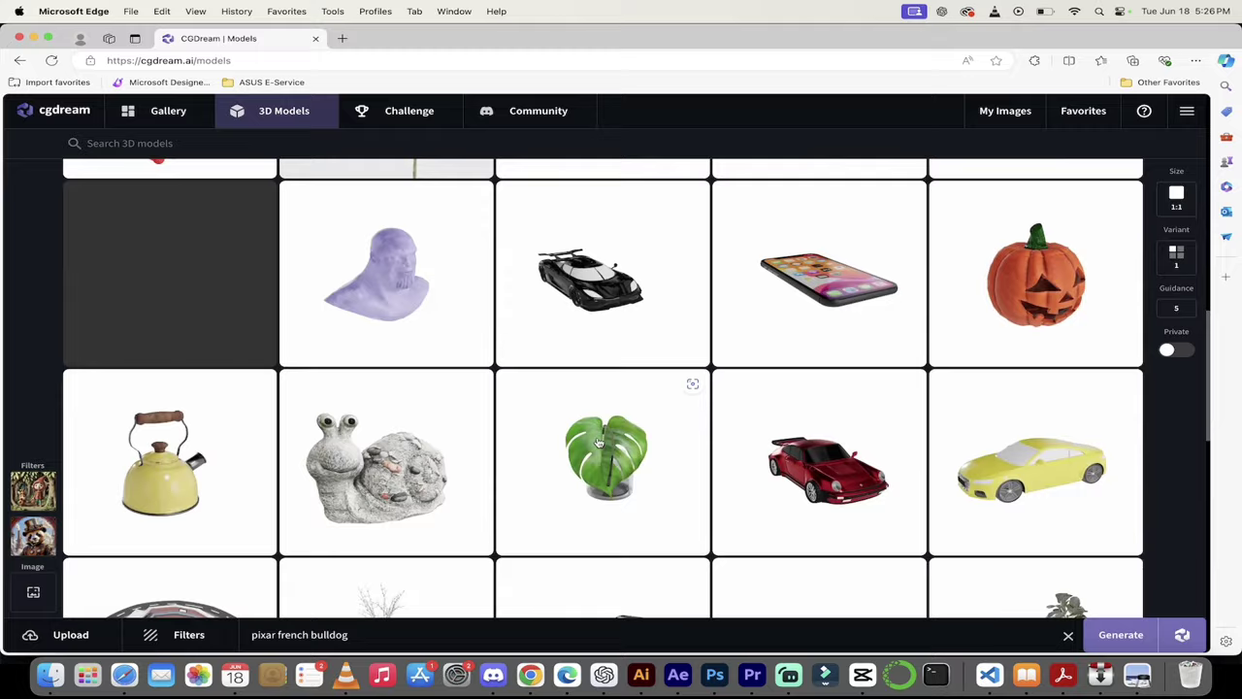
{"action": "scroll", "coordinate": [599, 443], "scroll_direction": "down", "scroll_amount": 11}
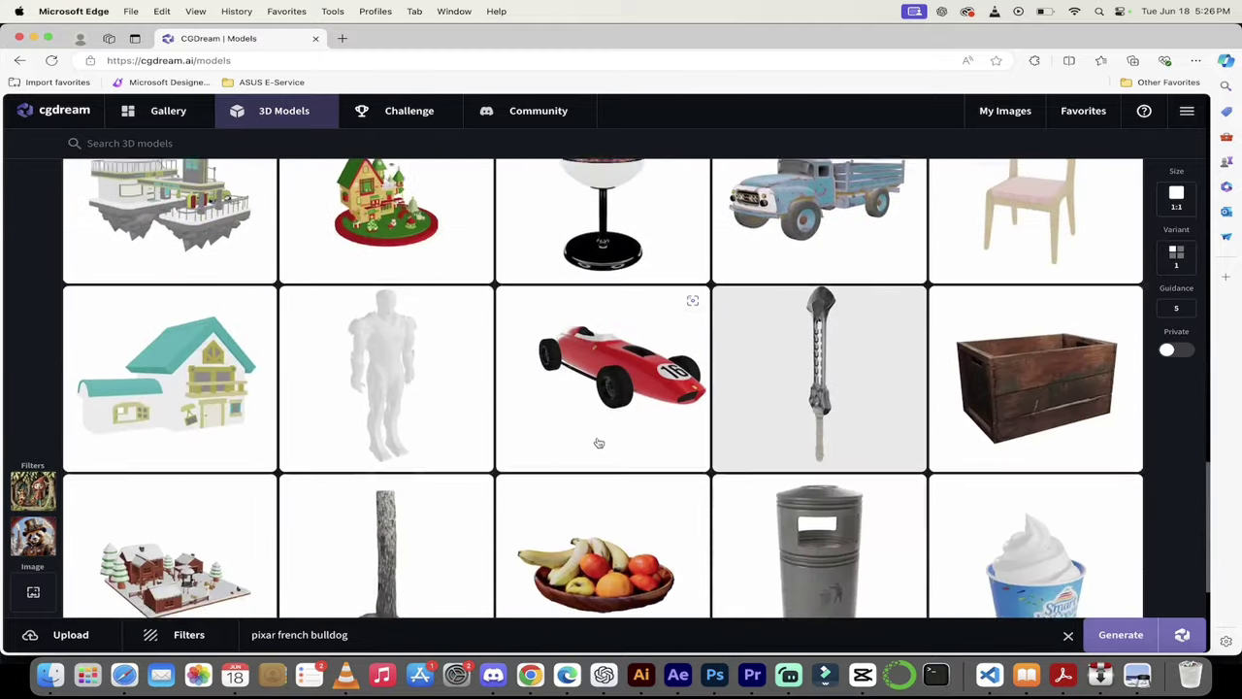
{"action": "scroll", "coordinate": [595, 440], "scroll_direction": "down", "scroll_amount": 3}
{"action": "scroll", "coordinate": [596, 443], "scroll_direction": "up", "scroll_amount": 3}
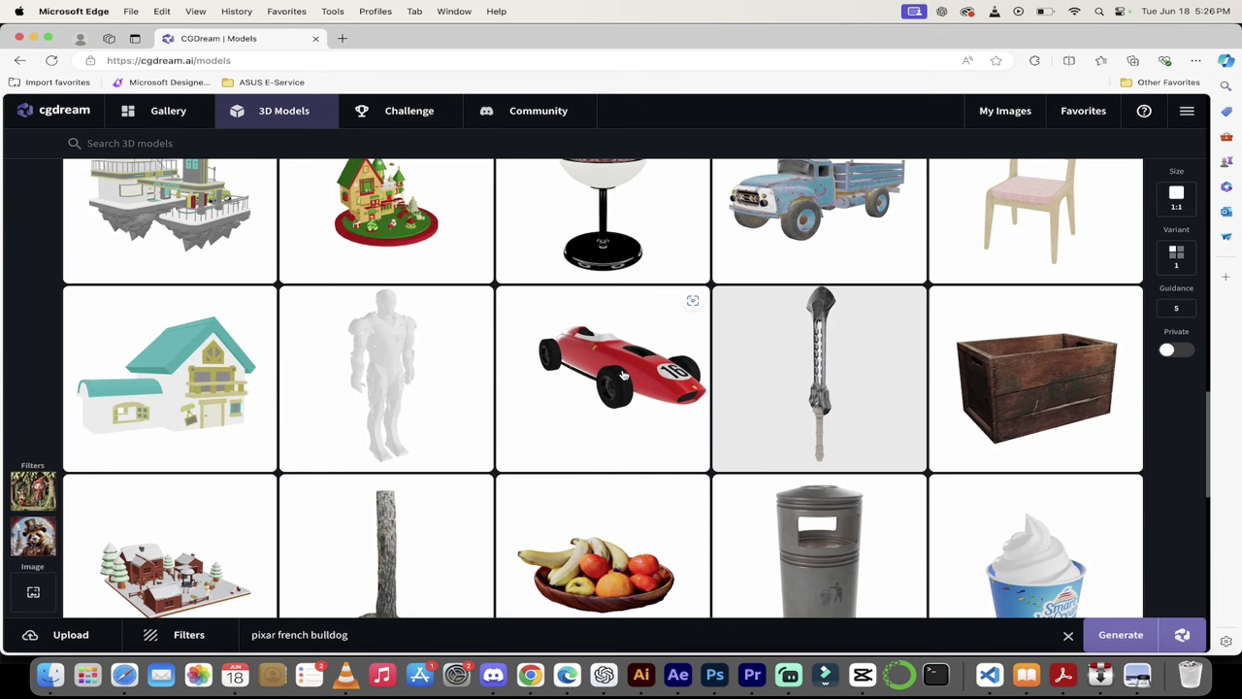
{"action": "left_click", "coordinate": [623, 375]}
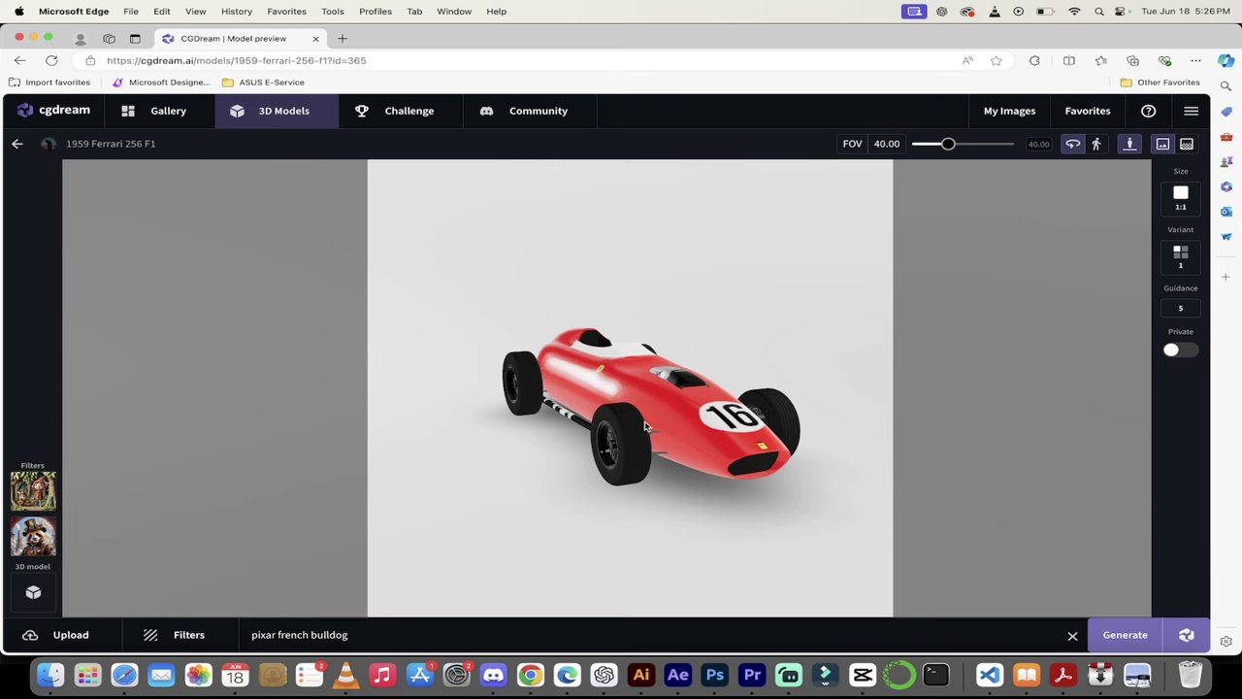
Step: Turn the Ferrari to a top view, remove both earlier dog filters, and change the prompt to 'old race car'
{"action": "left_click_drag", "start_coordinate": [704, 437], "coordinate": [689, 494]}
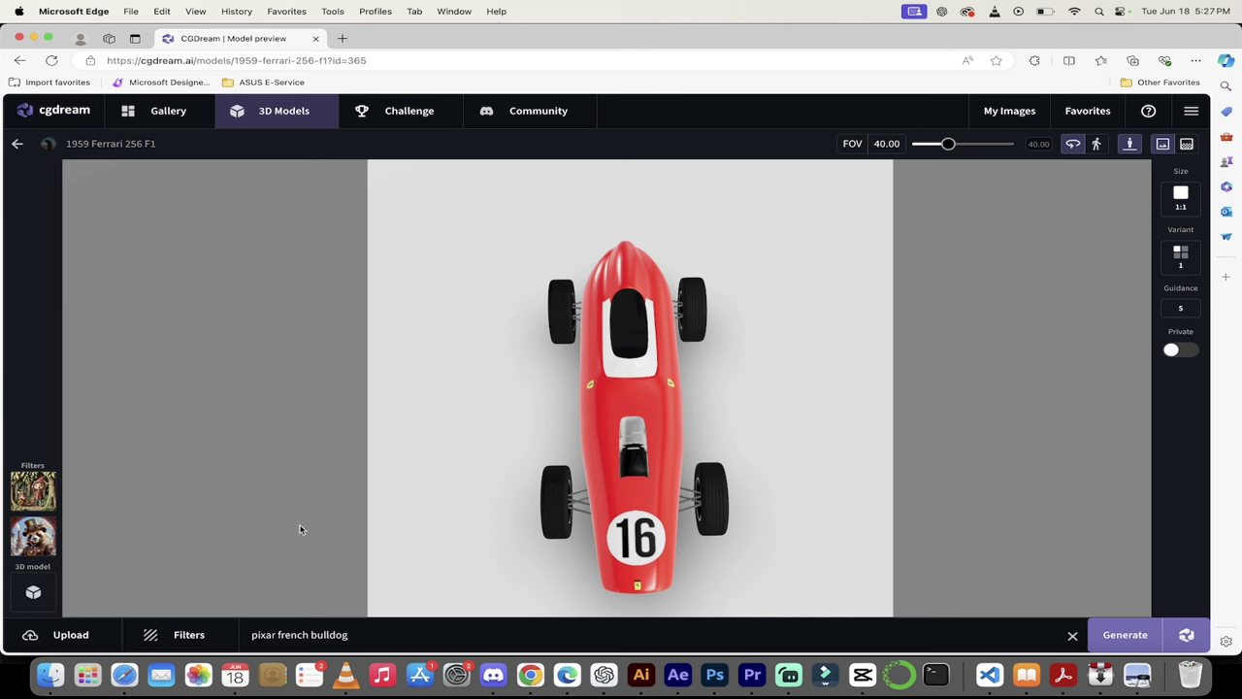
{"action": "mouse_move", "coordinate": [39, 490]}
{"action": "left_click", "coordinate": [90, 499]}
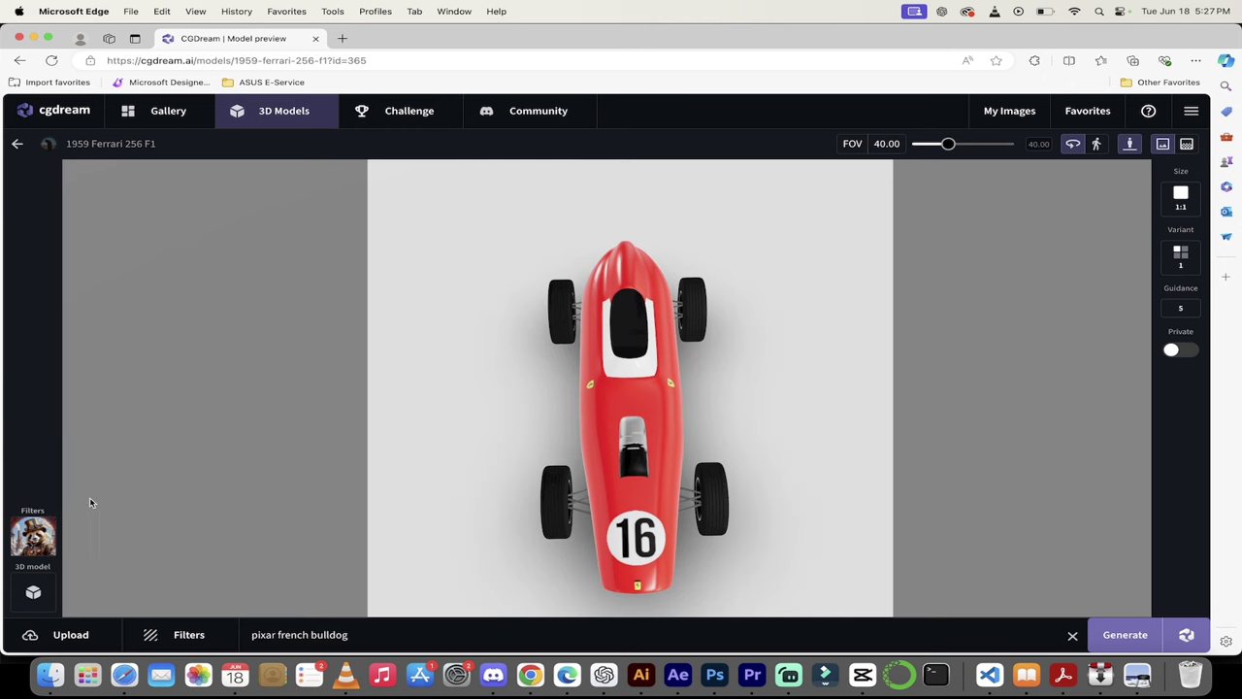
{"action": "mouse_move", "coordinate": [47, 535]}
{"action": "left_click", "coordinate": [90, 537]}
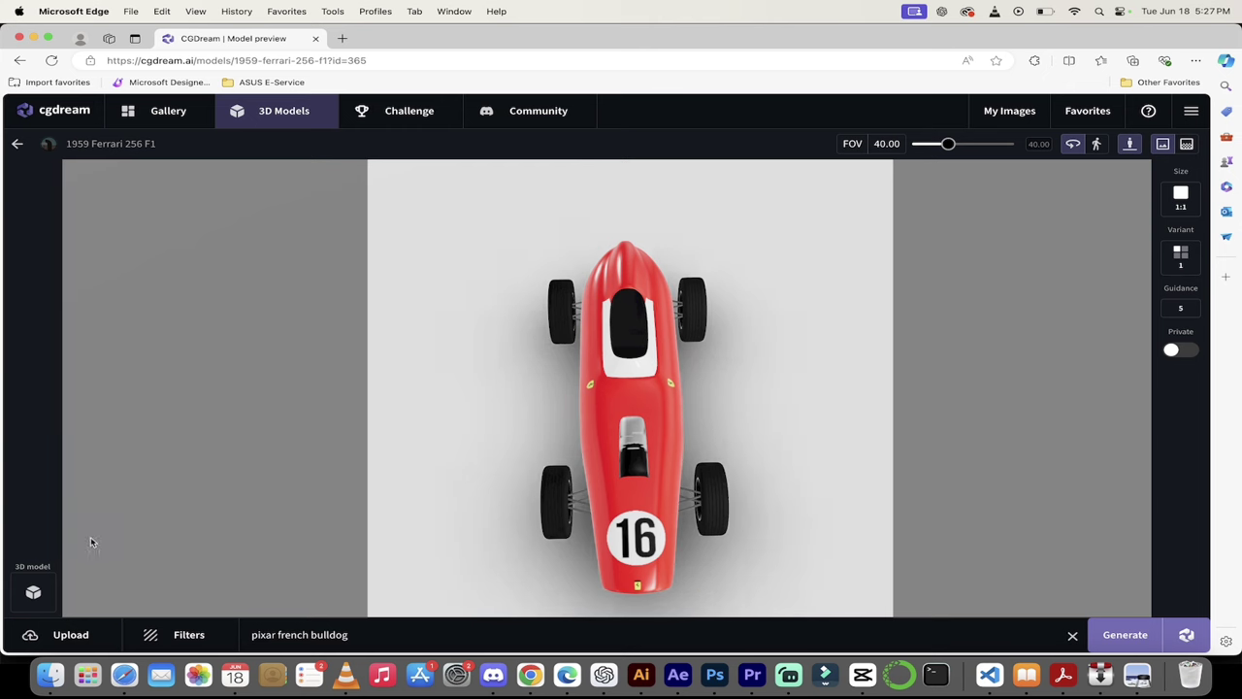
{"action": "triple_click", "coordinate": [384, 637]}
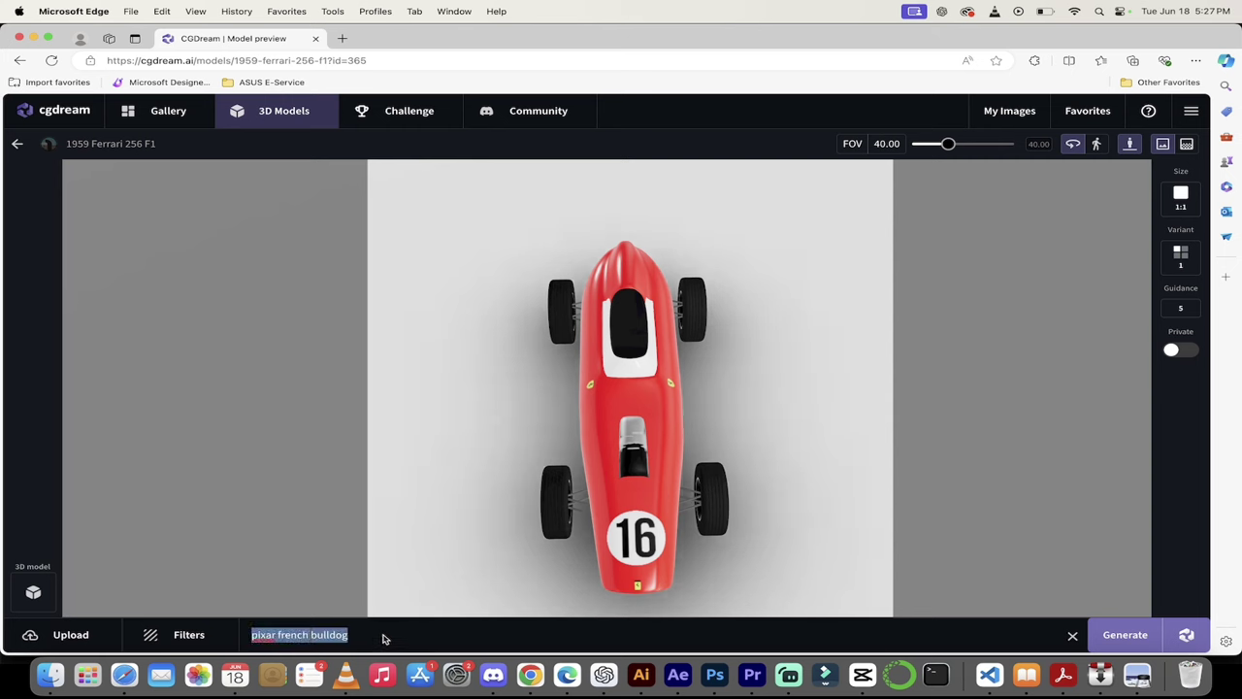
{"action": "type", "text": "old race car"}
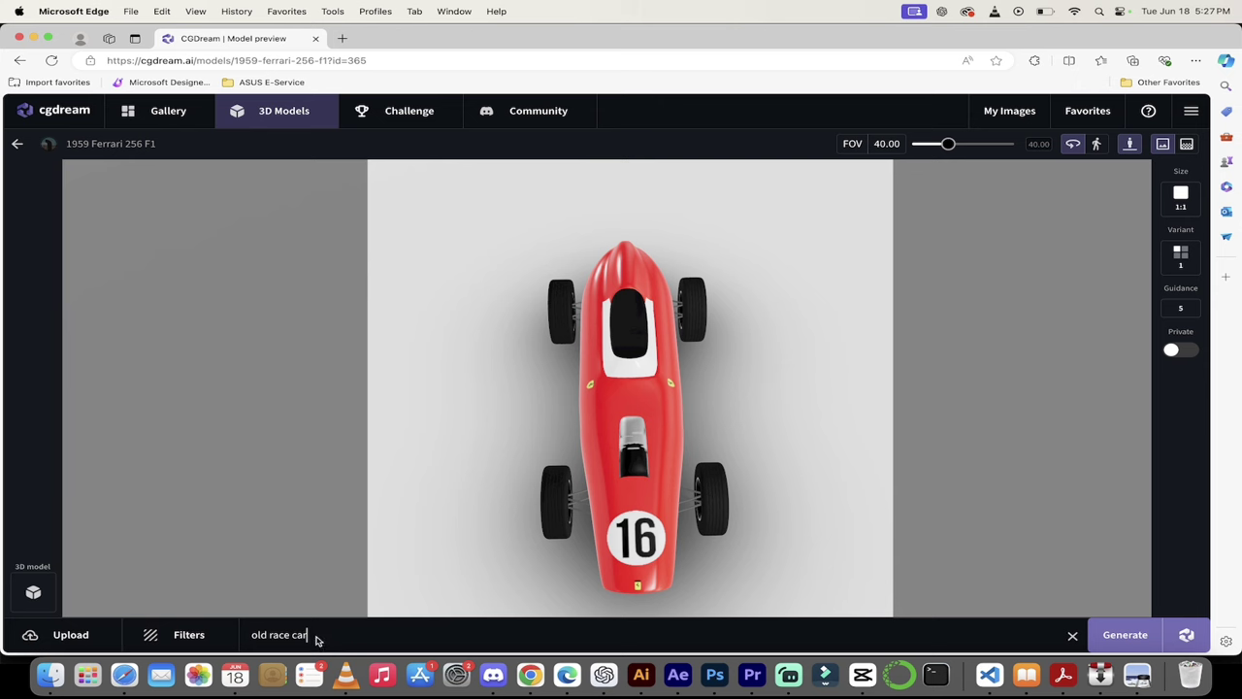
Step: Add the Car Racing, Antique Car and Retro recommended filters to the race car prompt
{"action": "left_click", "coordinate": [190, 636]}
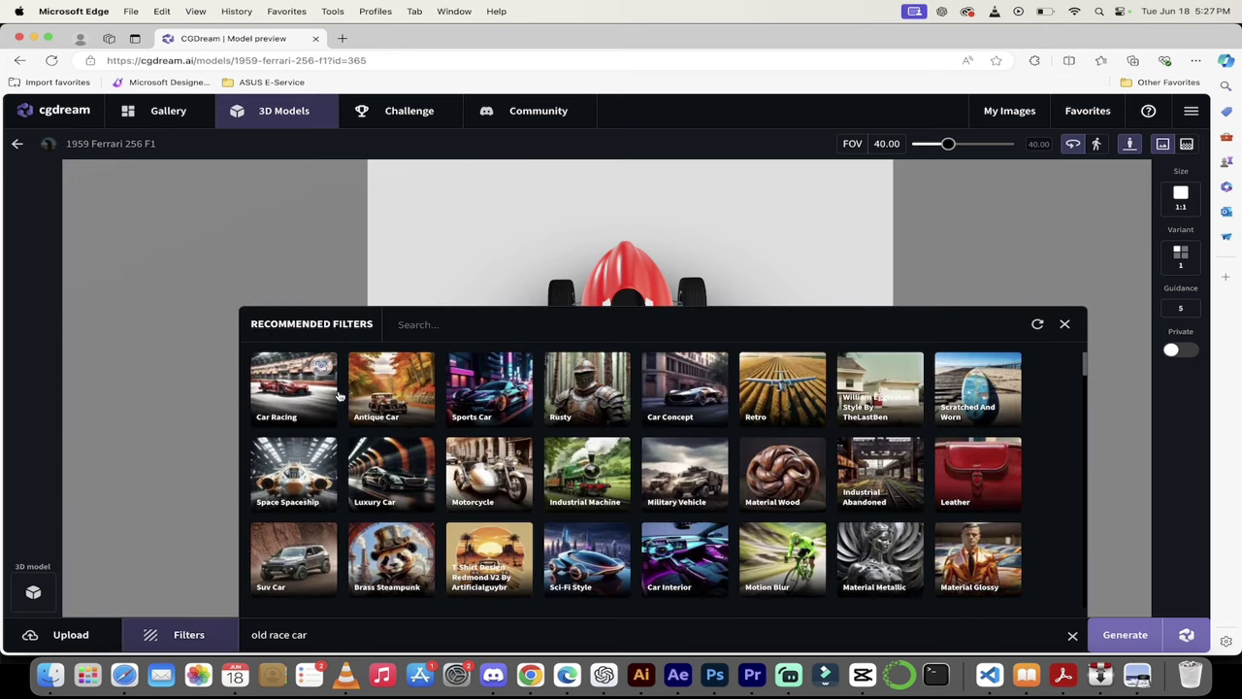
{"action": "left_click", "coordinate": [297, 399]}
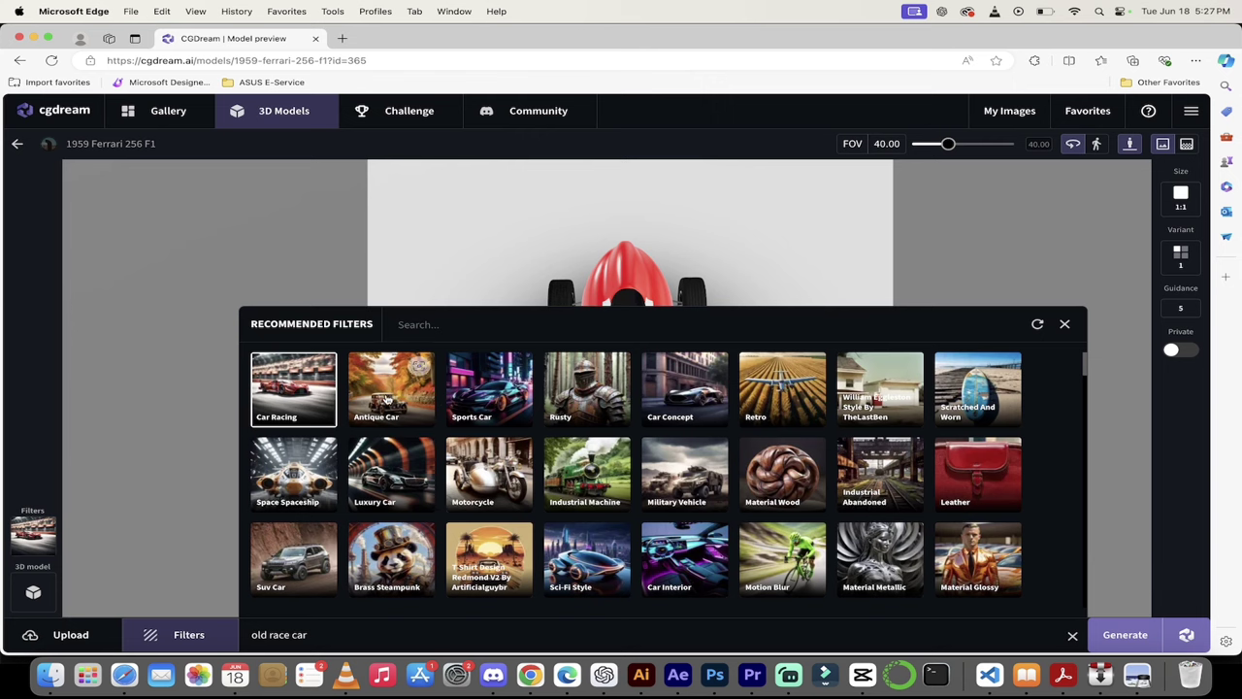
{"action": "left_click", "coordinate": [387, 399]}
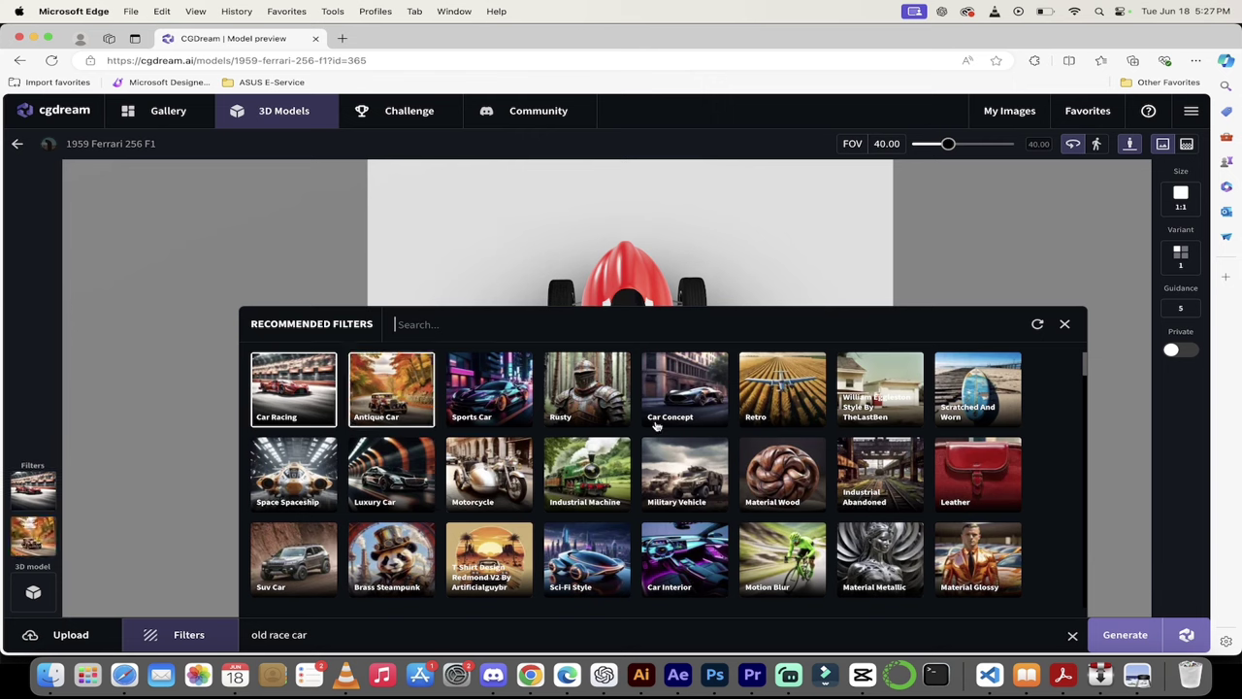
{"action": "left_click", "coordinate": [791, 385]}
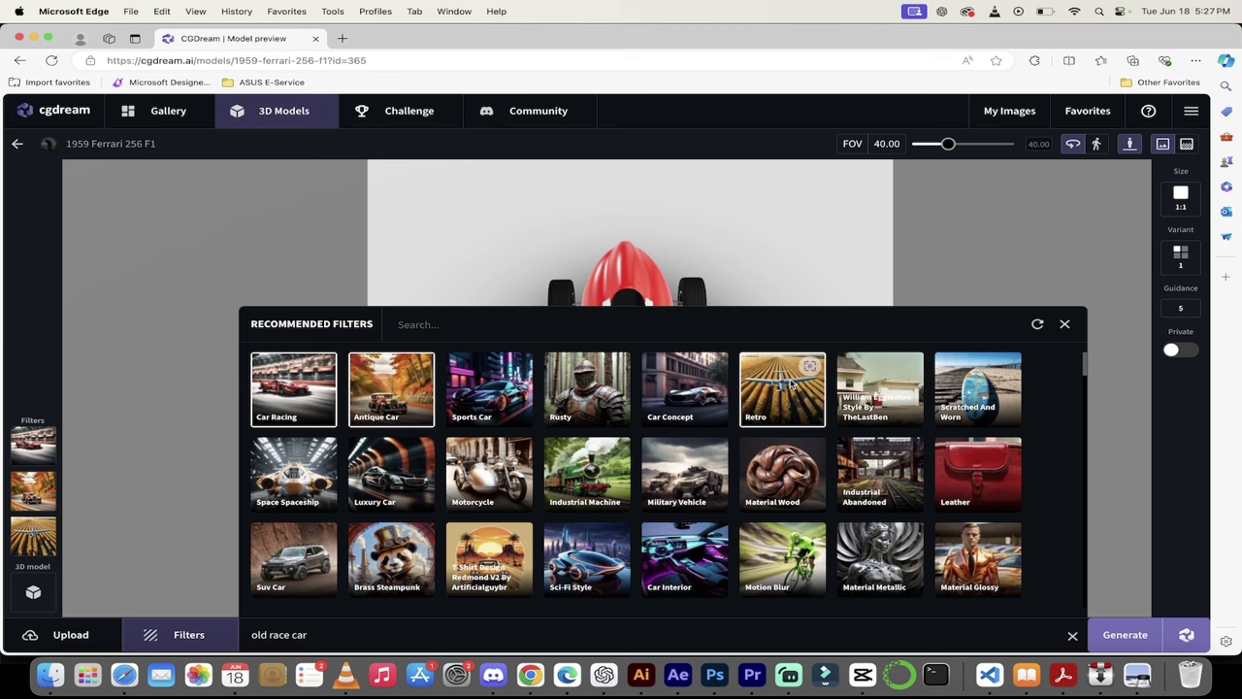
{"action": "scroll", "coordinate": [622, 510], "scroll_direction": "down", "scroll_amount": 3}
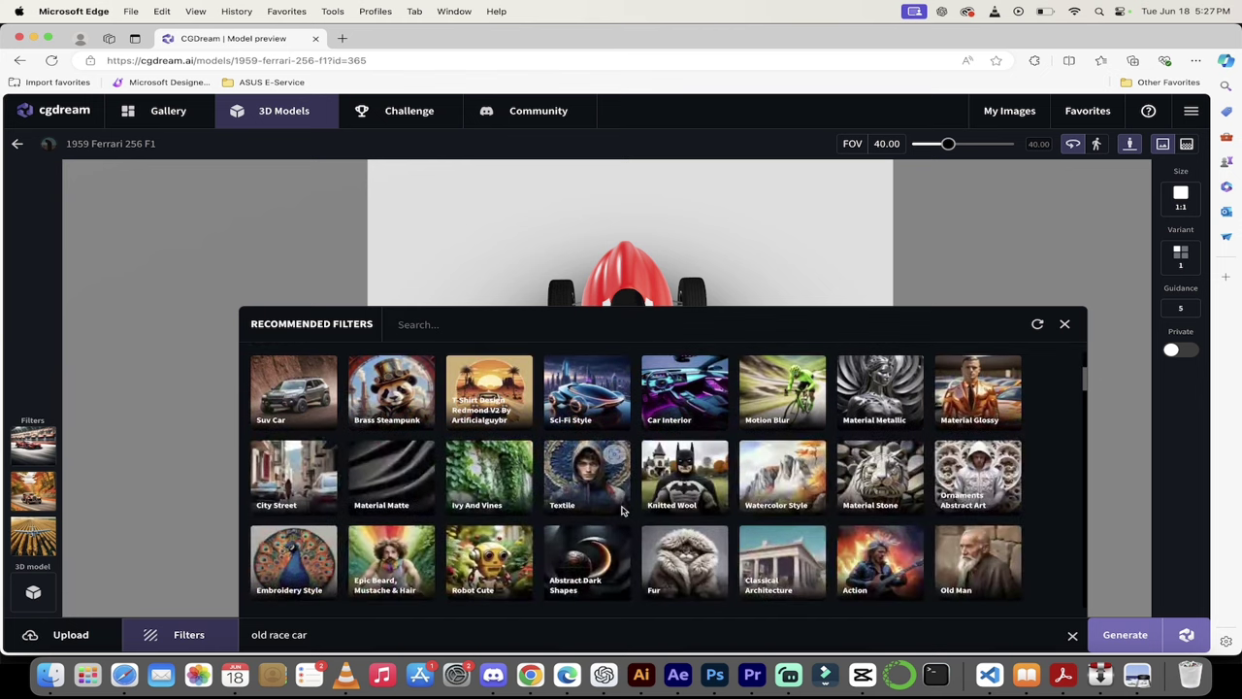
{"action": "scroll", "coordinate": [622, 510], "scroll_direction": "up", "scroll_amount": 3}
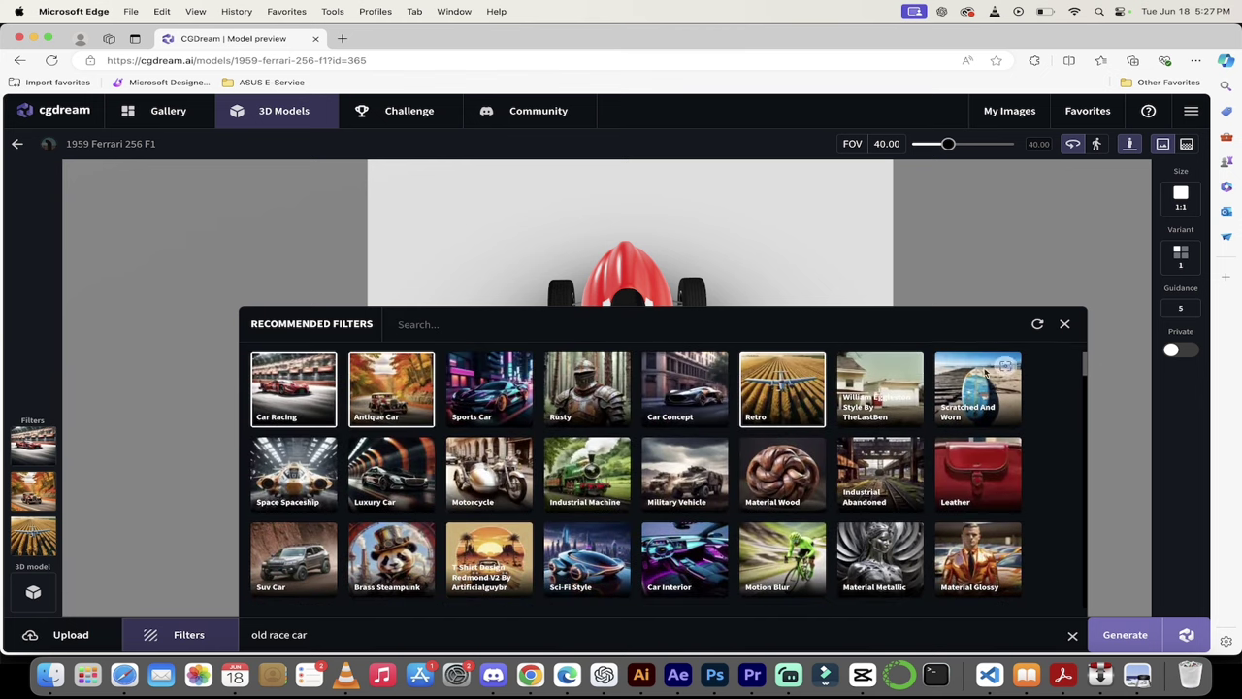
{"action": "left_click", "coordinate": [1063, 326]}
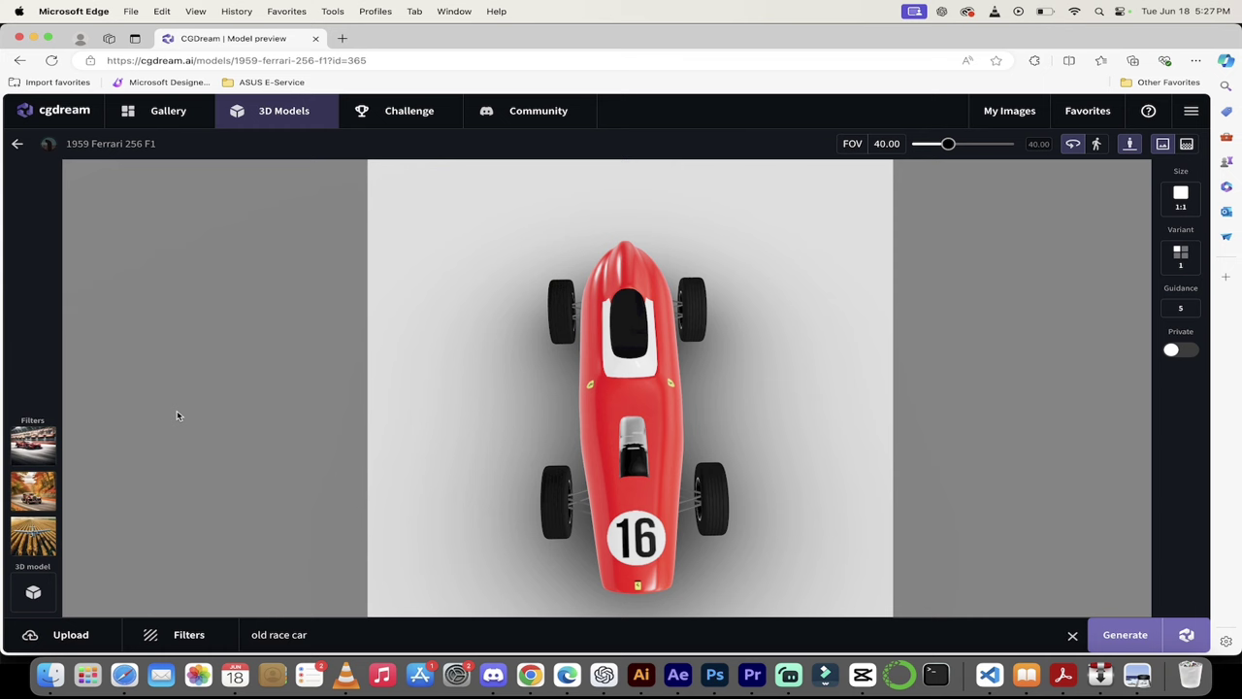
Step: Weight Antique Car and Retro at 0.85 and Car Racing at 0.40, angle the car slightly, and generate
{"action": "left_click", "coordinate": [30, 444]}
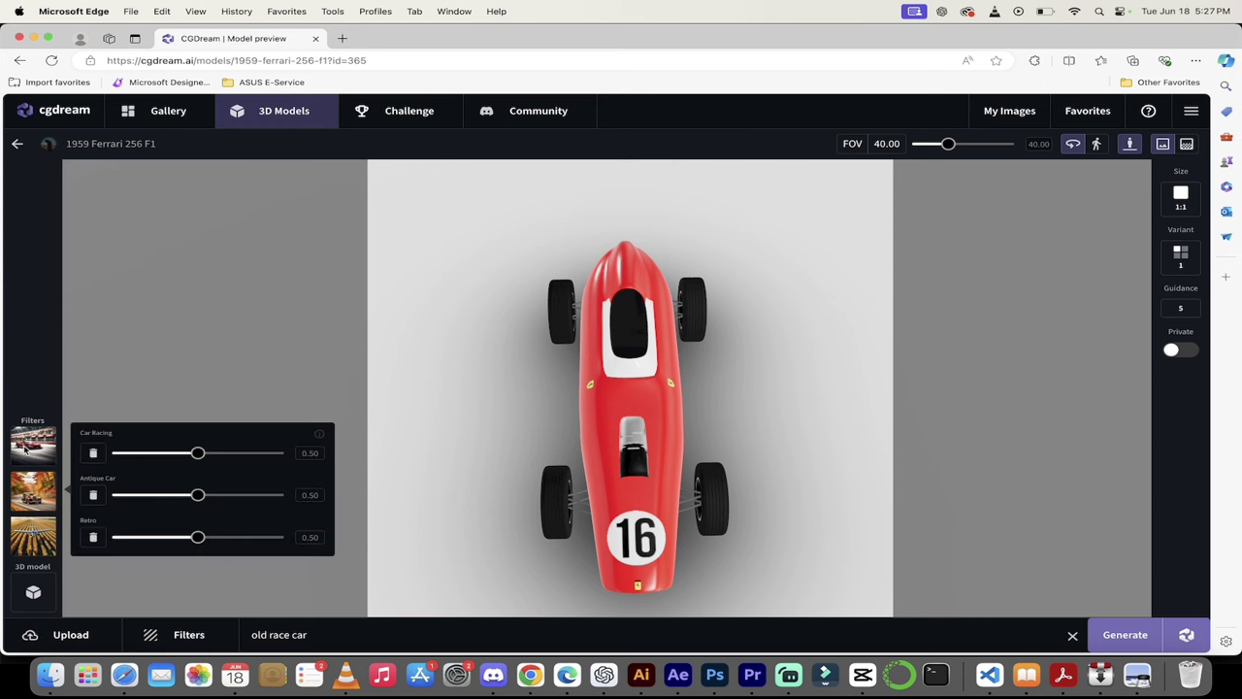
{"action": "left_click_drag", "start_coordinate": [198, 496], "coordinate": [255, 502]}
{"action": "left_click_drag", "start_coordinate": [199, 537], "coordinate": [252, 538]}
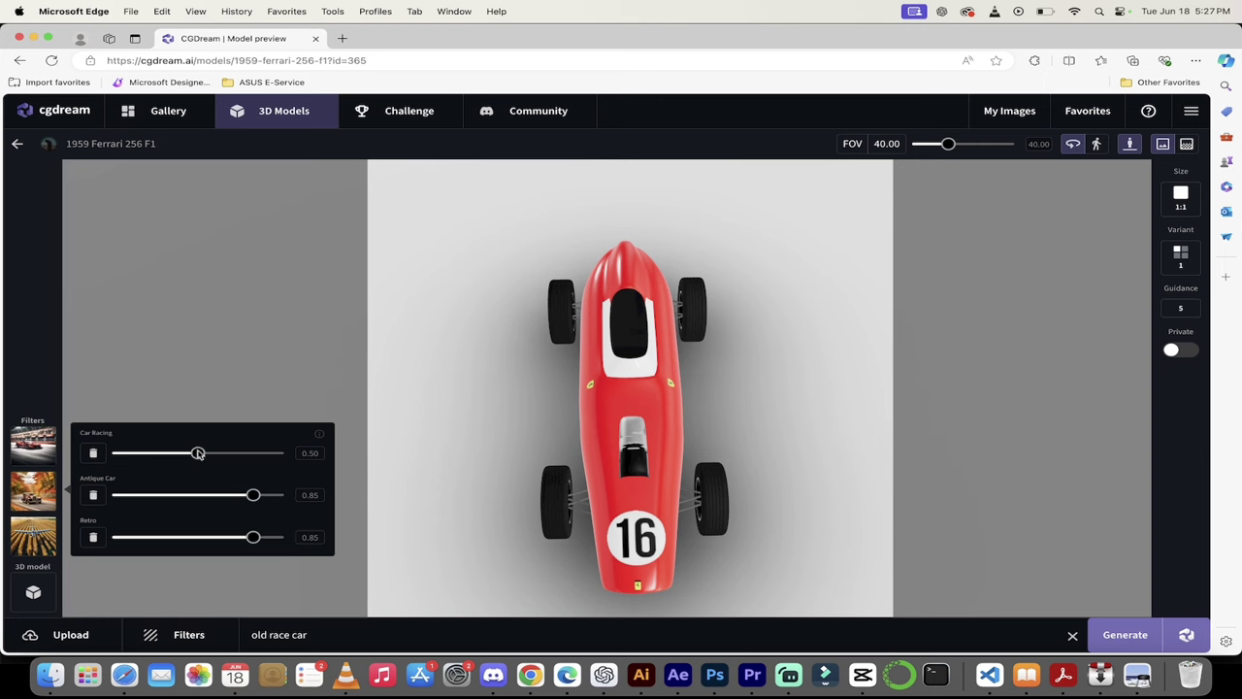
{"action": "left_click_drag", "start_coordinate": [199, 452], "coordinate": [180, 449]}
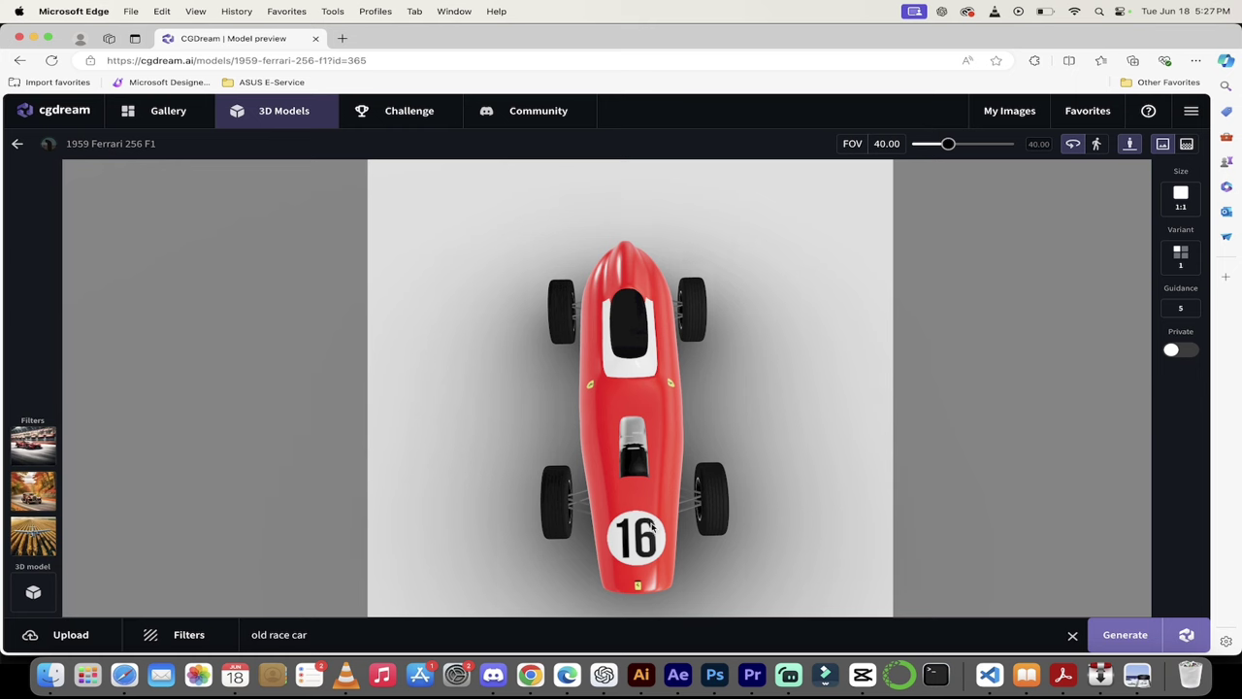
{"action": "left_click_drag", "start_coordinate": [654, 529], "coordinate": [655, 514]}
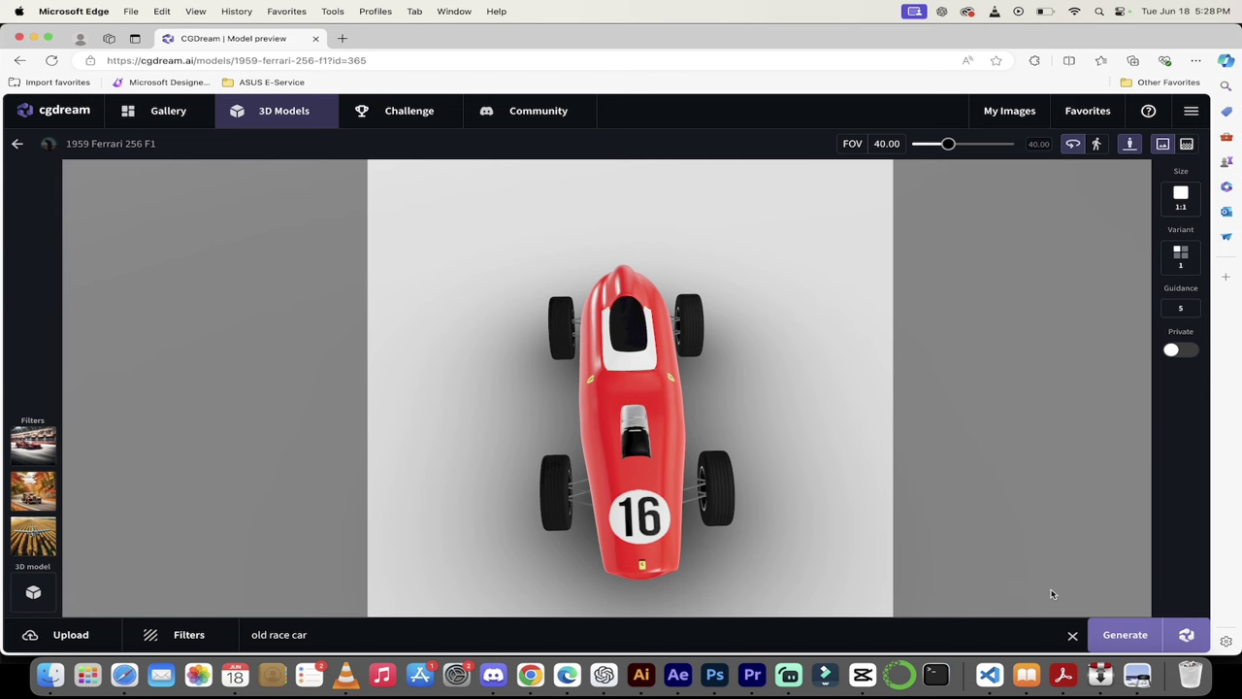
{"action": "left_click", "coordinate": [1122, 637]}
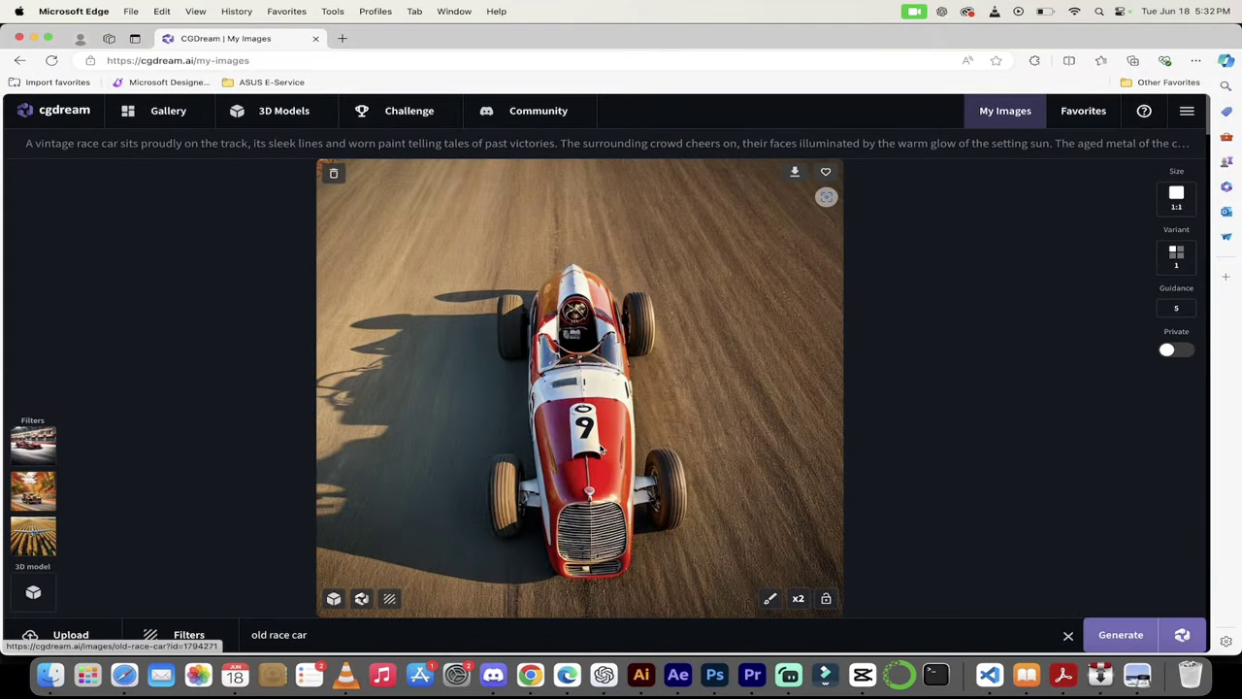
Step: Preview the vintage race car image enlarged, then download it as image.png
{"action": "left_click", "coordinate": [601, 449]}
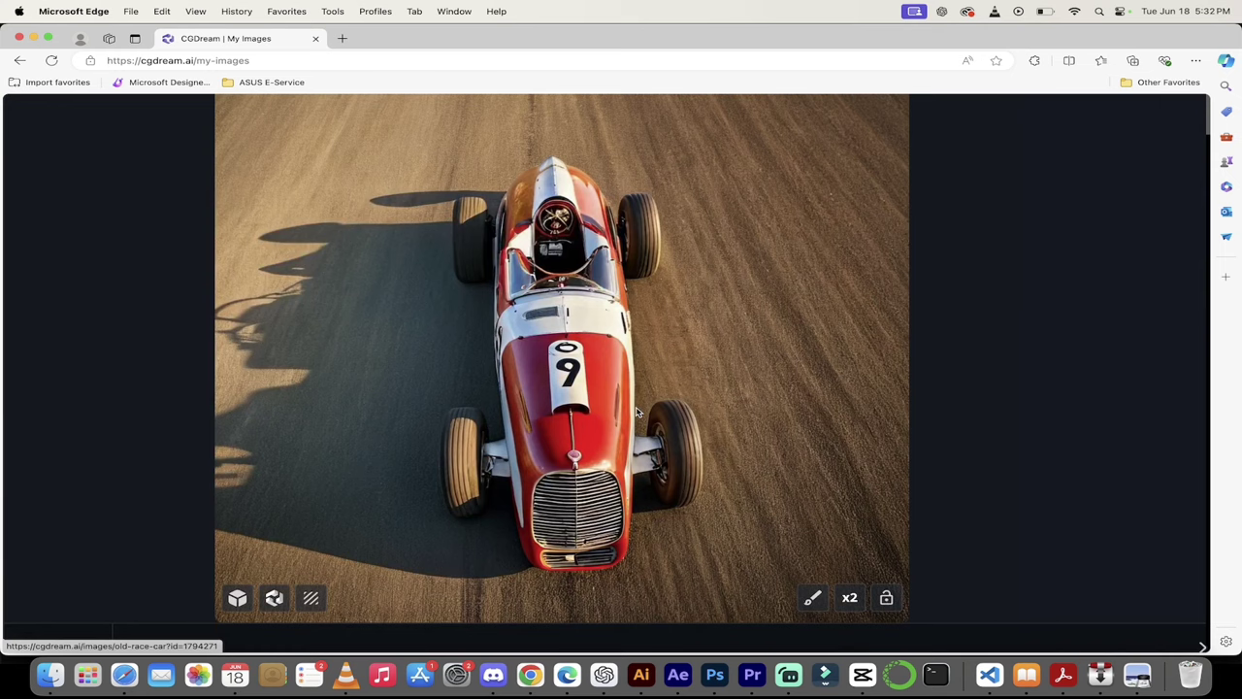
{"action": "left_click", "coordinate": [621, 429]}
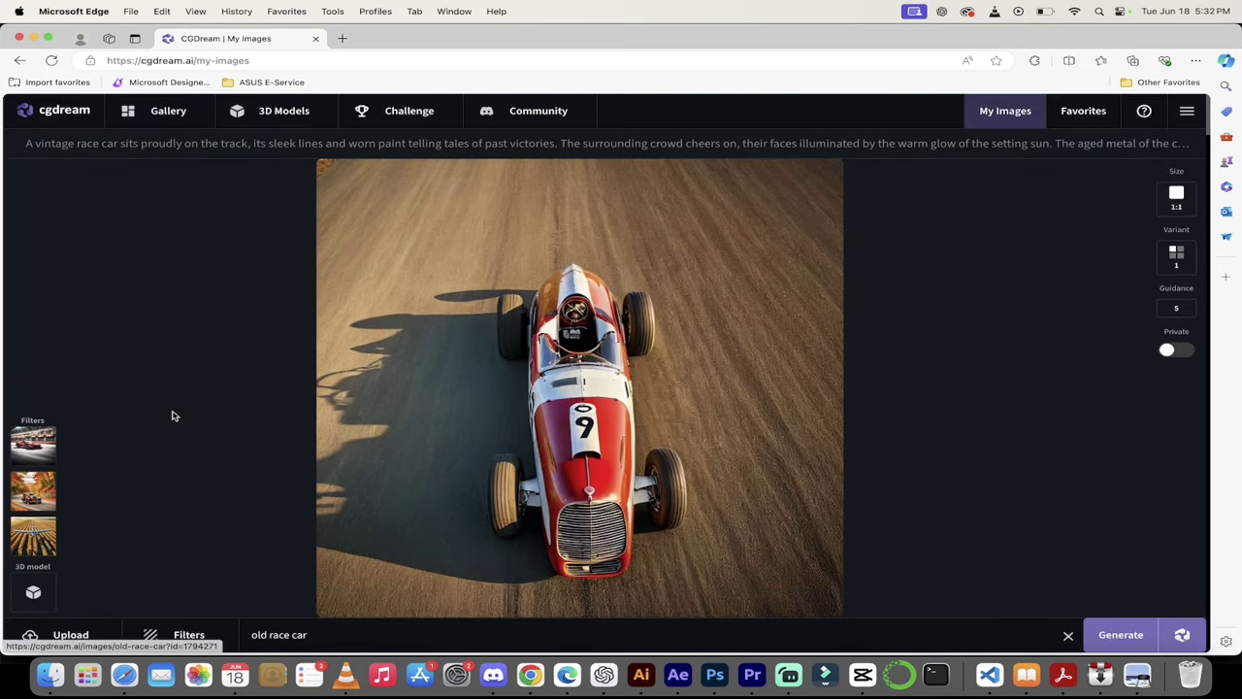
{"action": "mouse_move", "coordinate": [12, 479]}
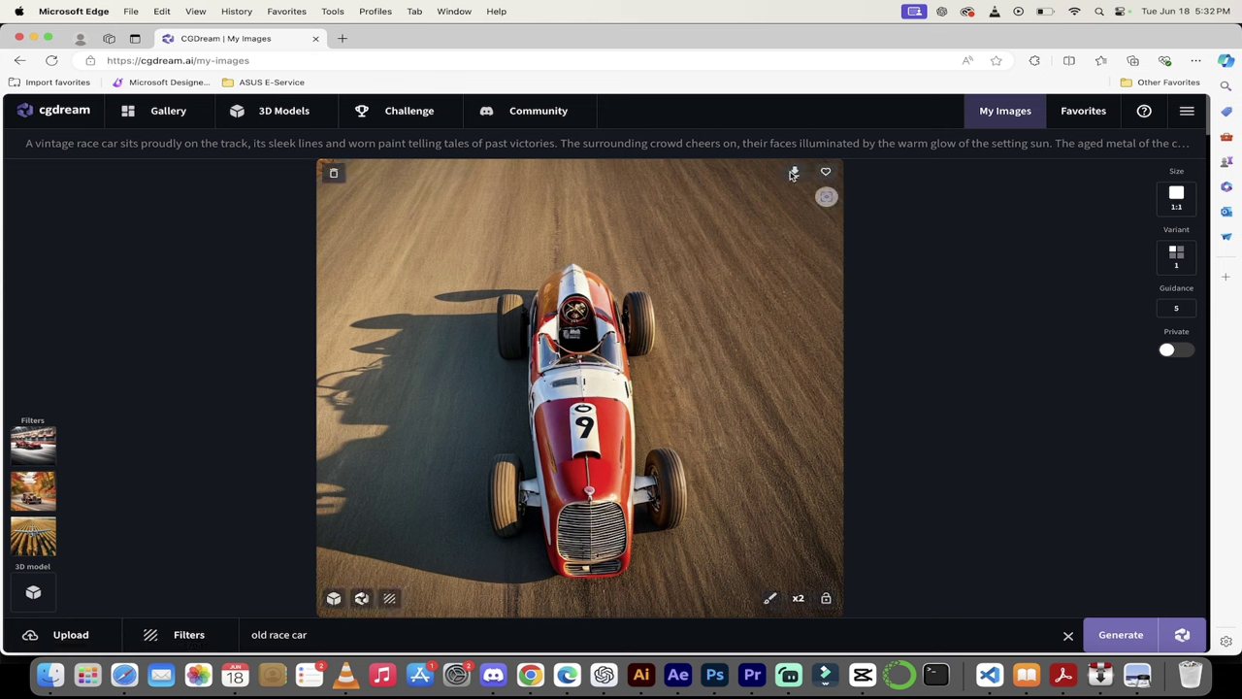
{"action": "left_click", "coordinate": [793, 174]}
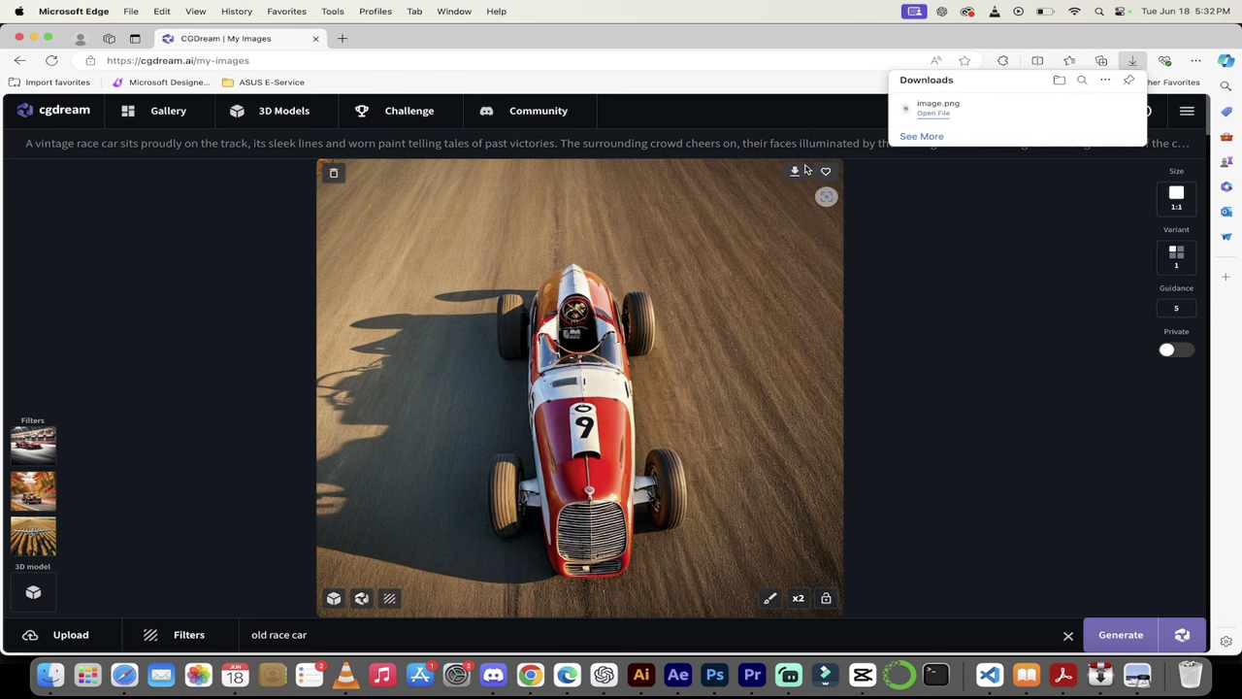